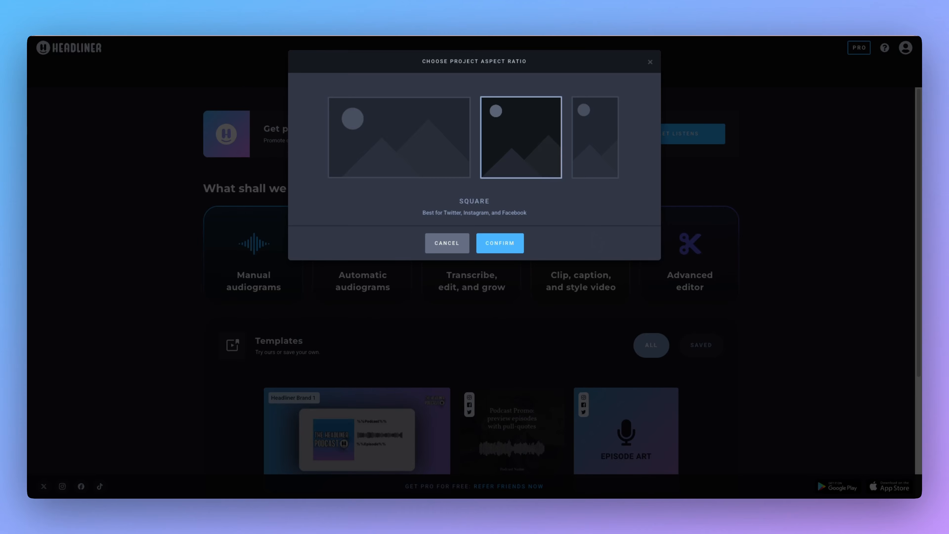
# Create the project with the Portrait aspect ratio and enlarge the timeline area
pyautogui.click(596, 176)
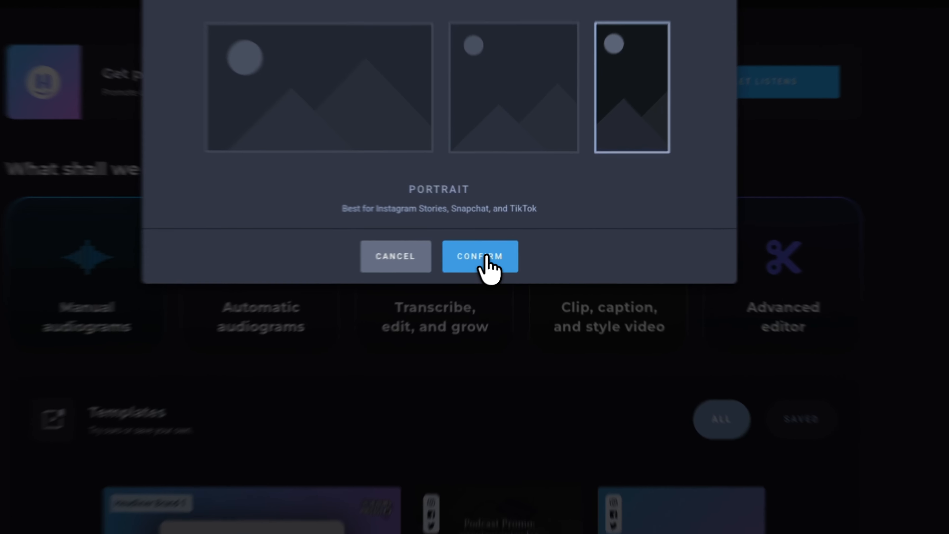
pyautogui.click(497, 244)
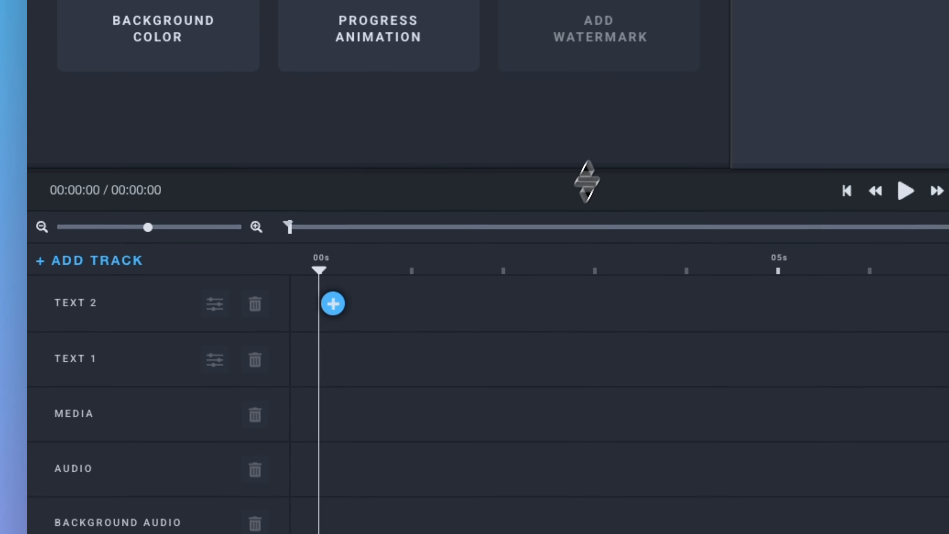
pyautogui.moveTo(587, 183); pyautogui.dragTo(595, 119)
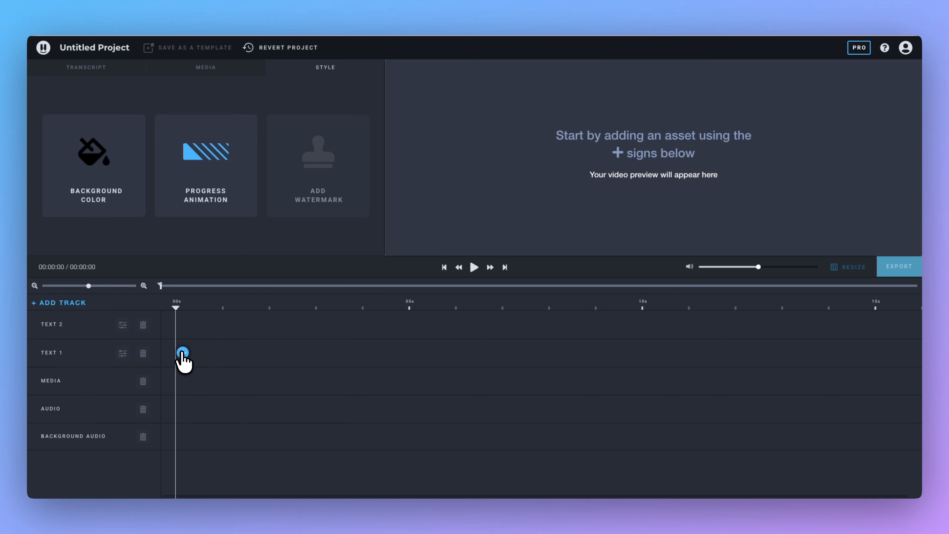
# Add a text element at the start of the Text 1 track reading "Type whatever you want"
pyautogui.click(183, 352)
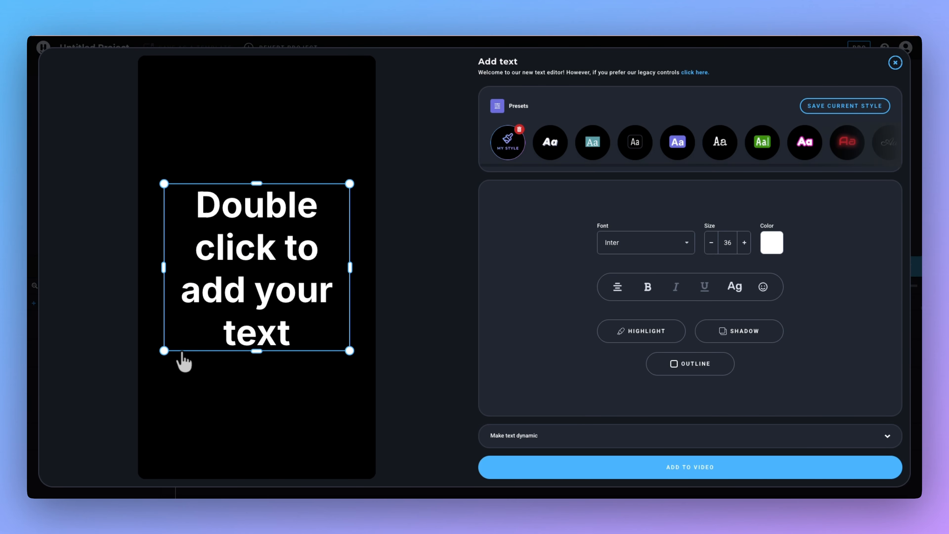
pyautogui.doubleClick(256, 276)
pyautogui.write('Type w')
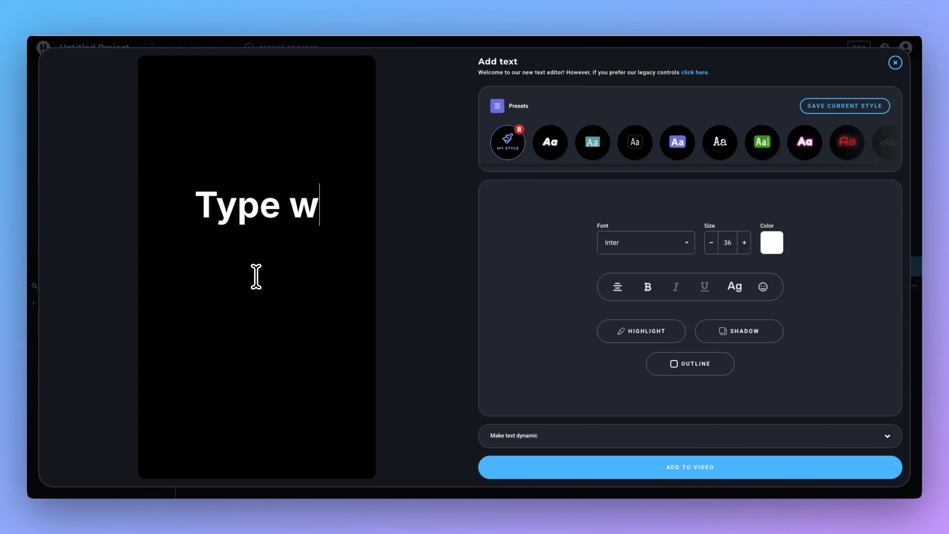
pyautogui.write('hatever you want')
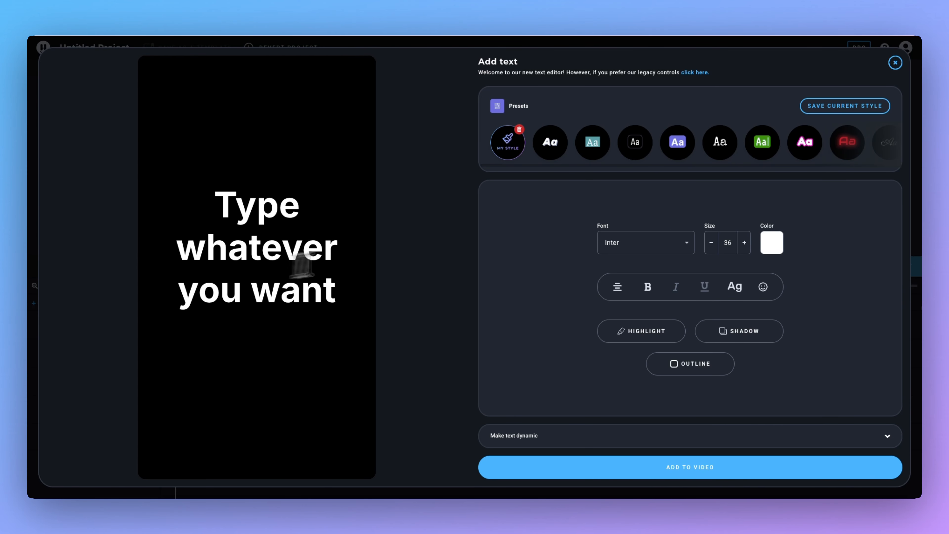
# Set the text to size 14 with centred alignment, and shrink its box near the top of the video frame
pyautogui.click(618, 286)
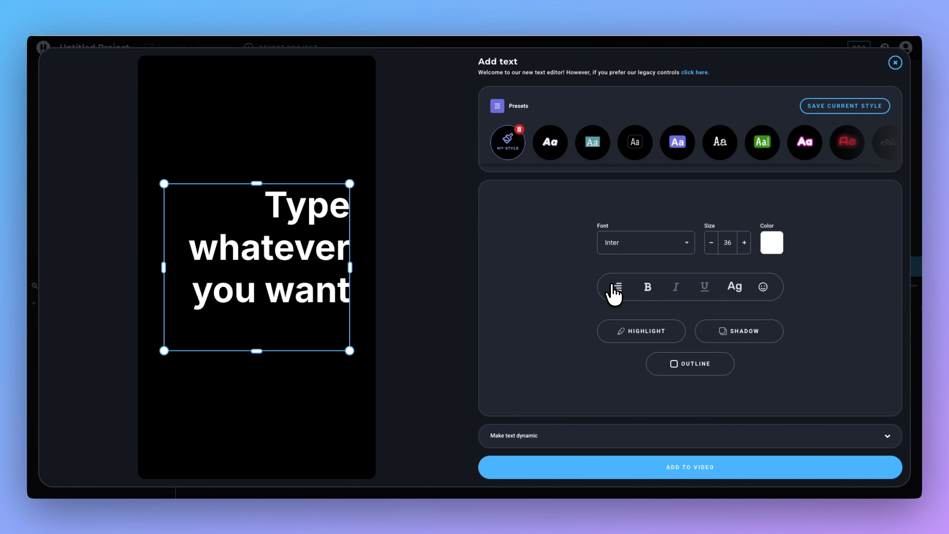
pyautogui.click(722, 245)
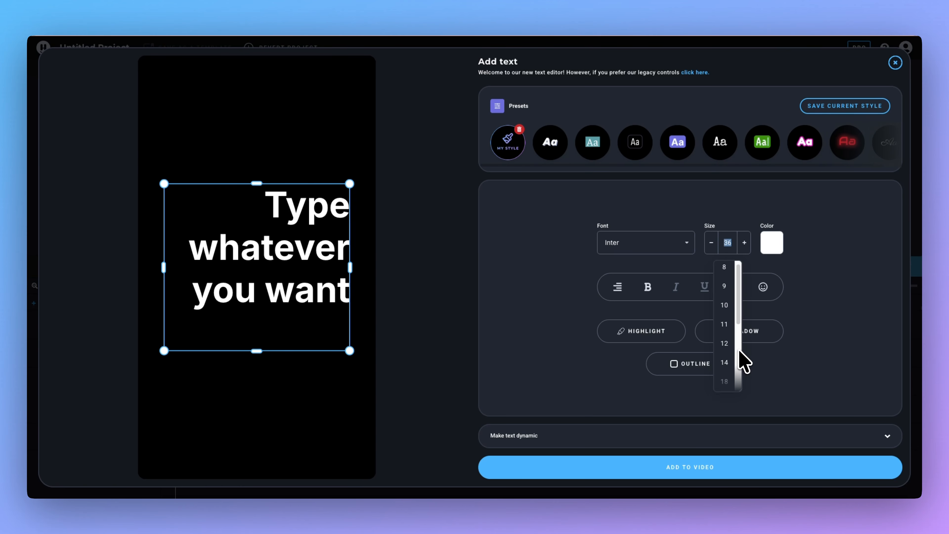
pyautogui.click(729, 357)
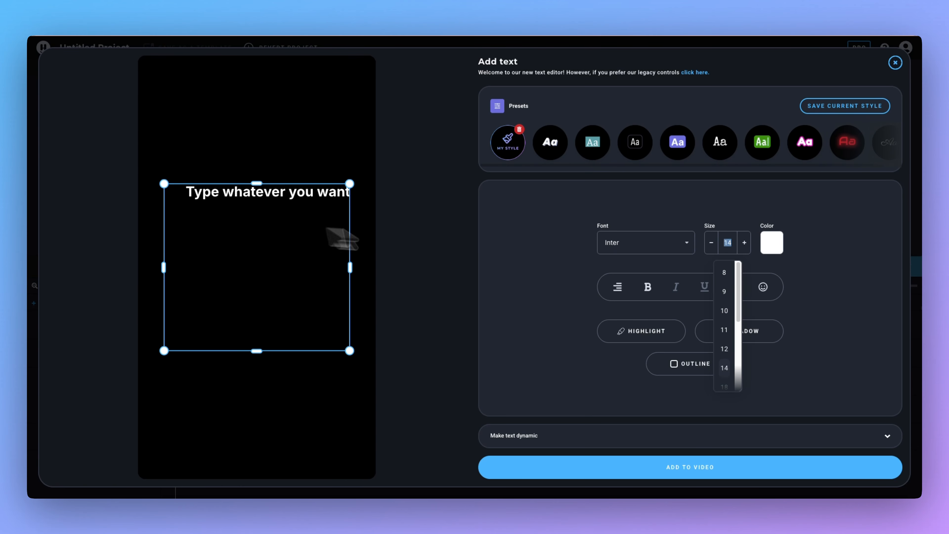
pyautogui.click(616, 289)
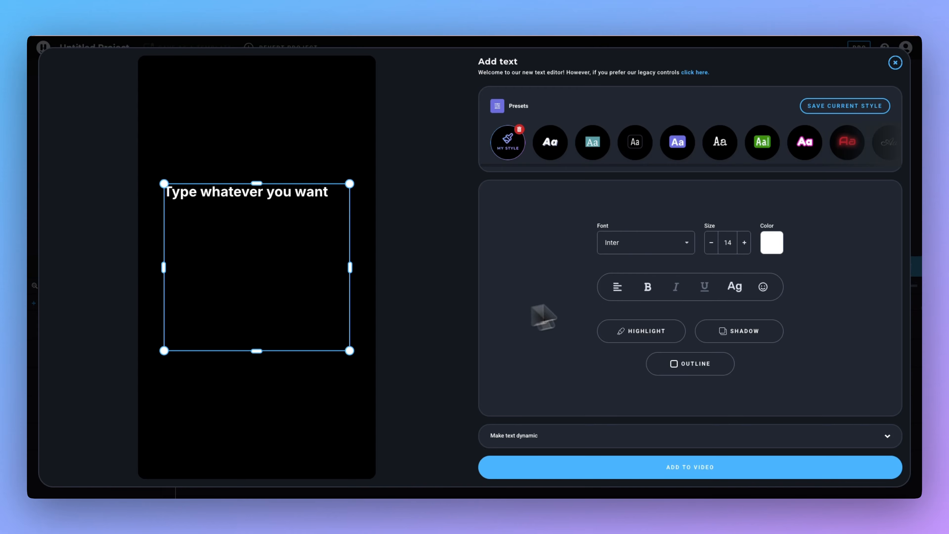
pyautogui.click(619, 293)
pyautogui.moveTo(257, 351); pyautogui.dragTo(279, 140)
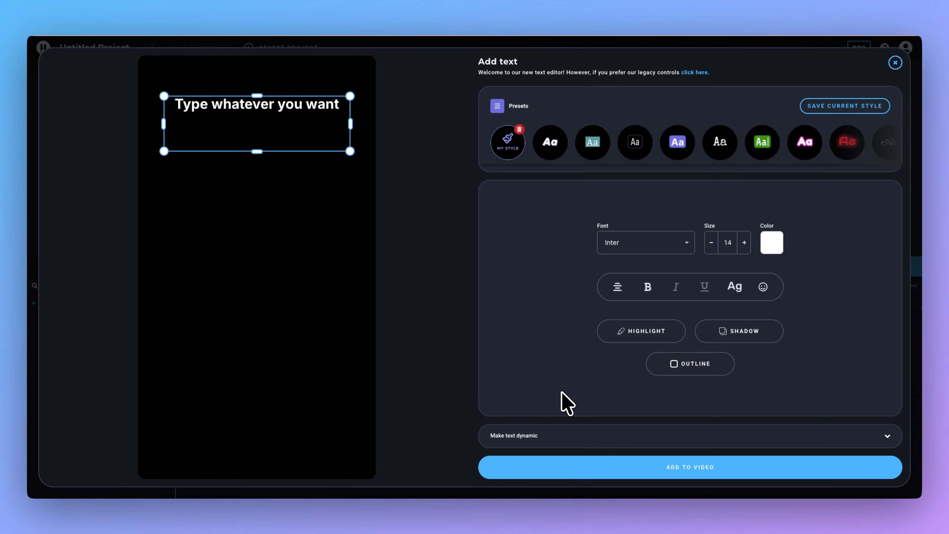
# Try linking the text to the dynamic episode title, and remove the link again
pyautogui.click(548, 445)
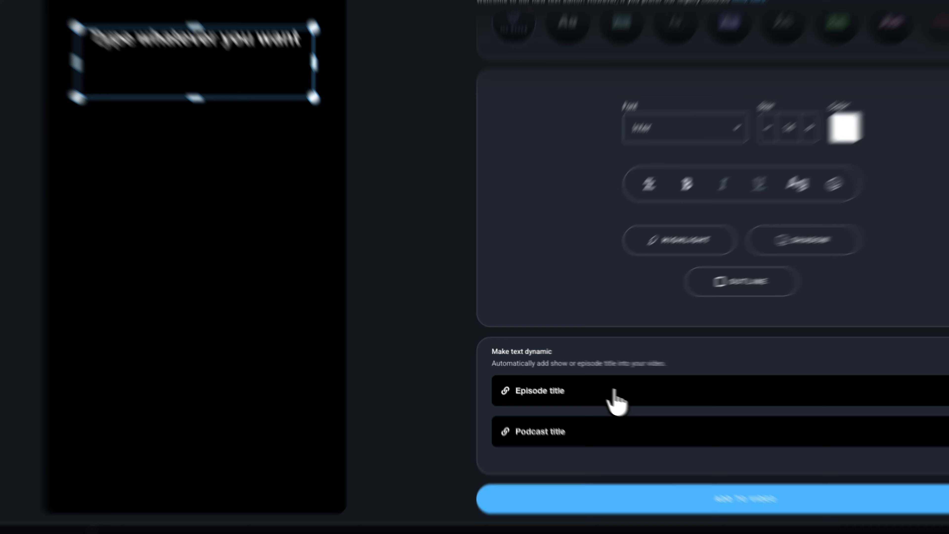
pyautogui.click(587, 383)
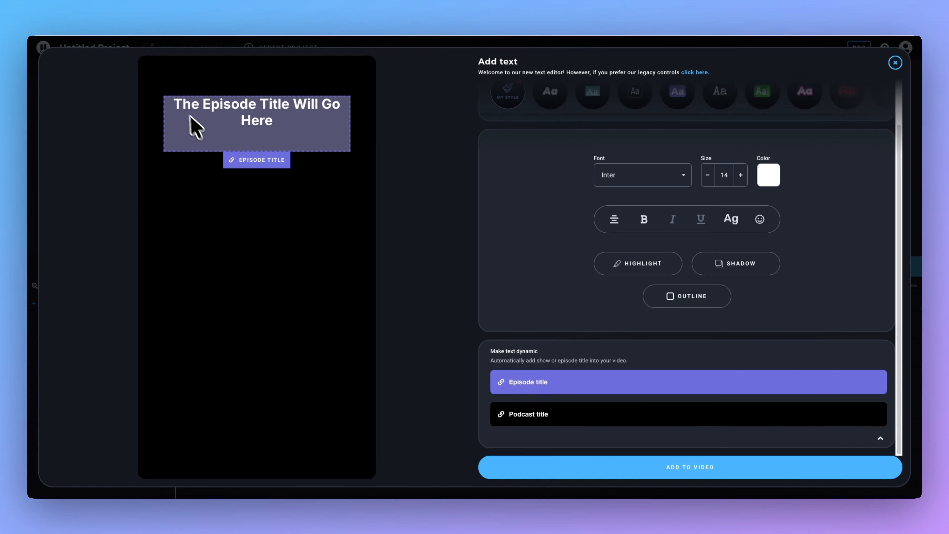
pyautogui.click(556, 385)
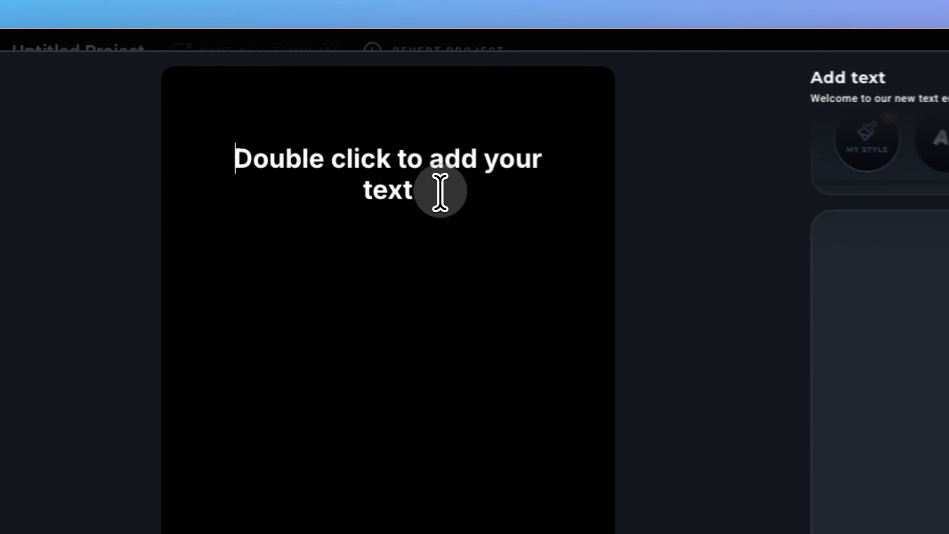
# Replace the placeholder text with "How to grow a podcast" and set its font to Montserrat
pyautogui.doubleClick(283, 122)
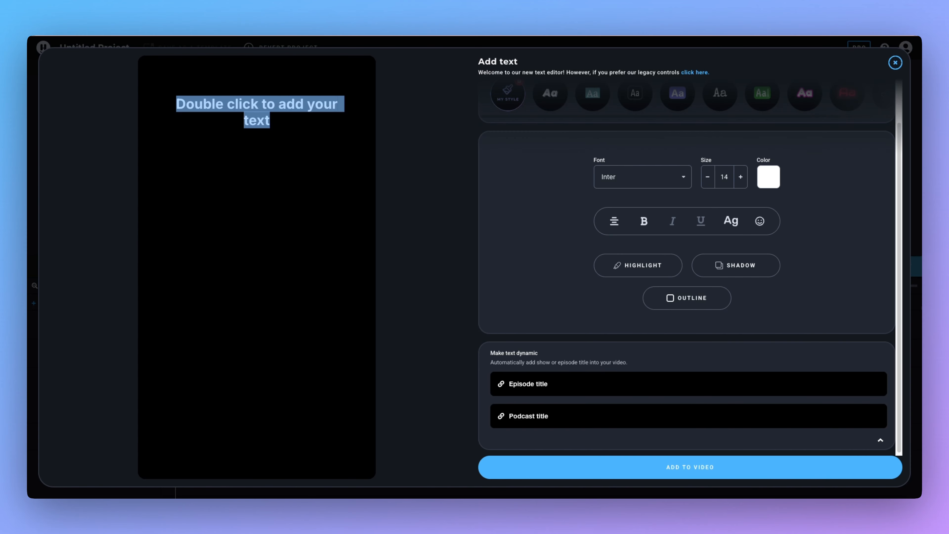
pyautogui.write('How')
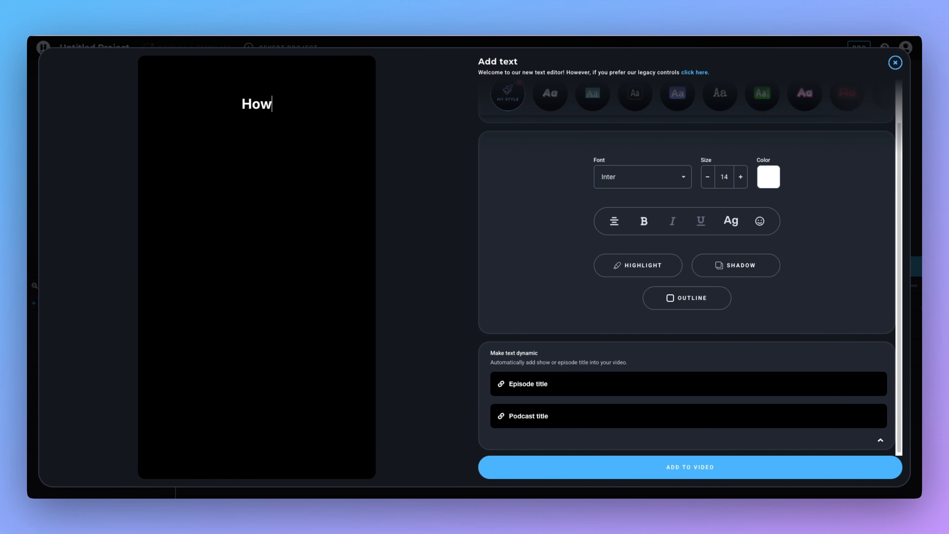
pyautogui.write(' to grow a podcast')
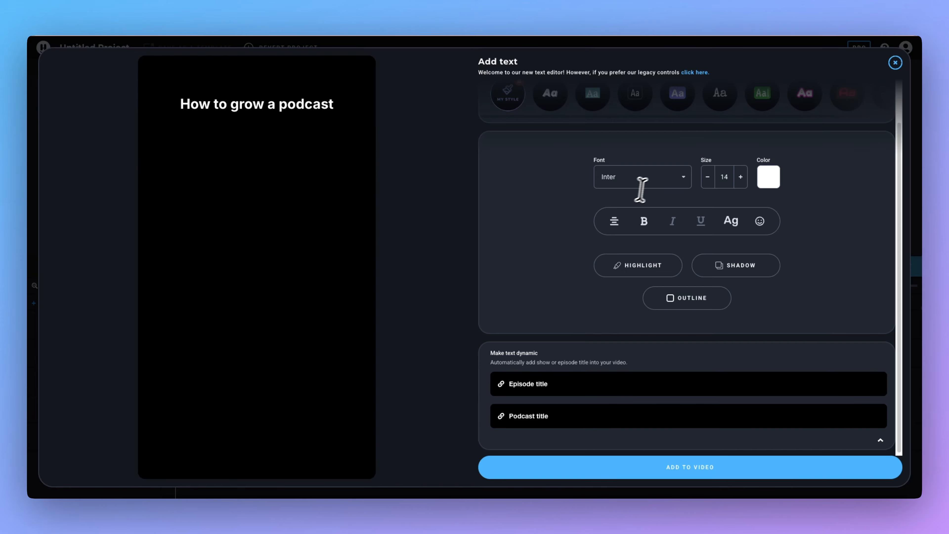
pyautogui.click(652, 184)
pyautogui.scroll(-8, 652, 194)
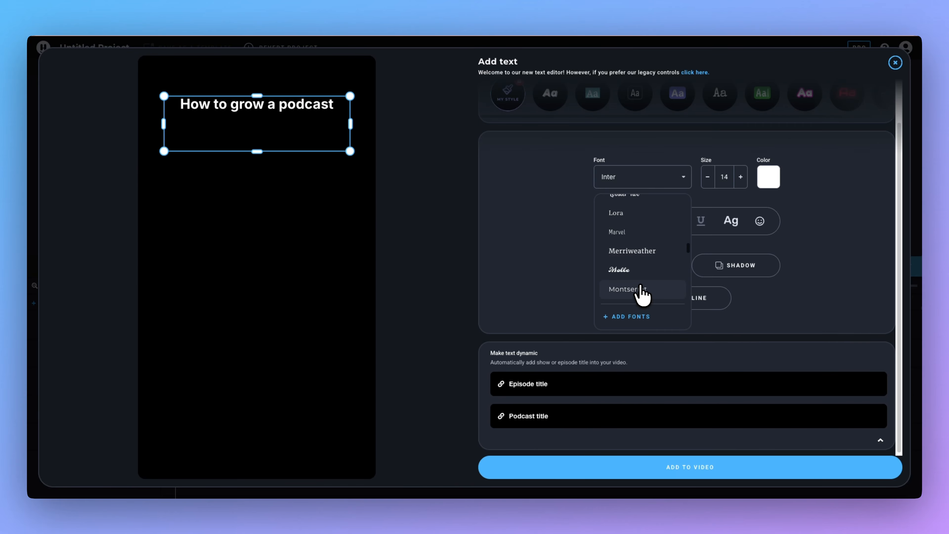
pyautogui.click(642, 293)
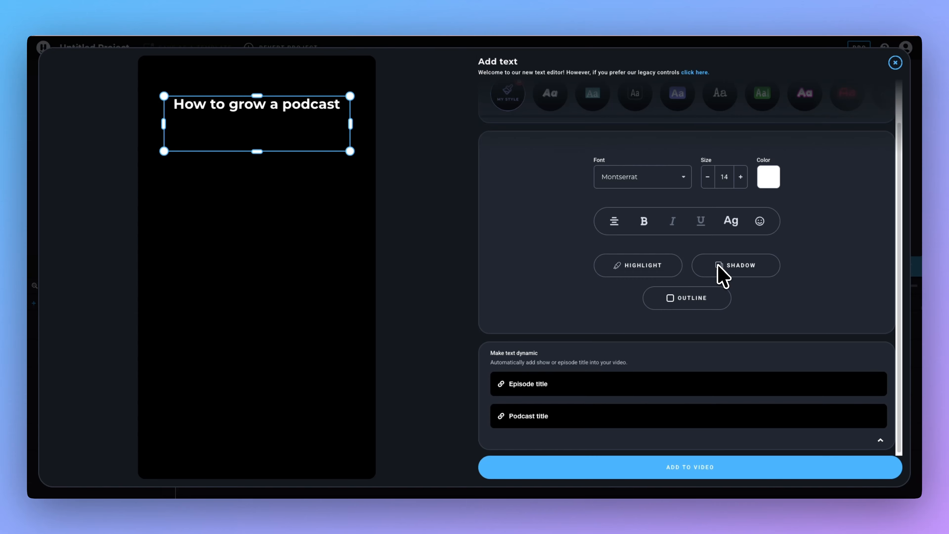
# Give the title text a white highlight with slightly rounded corners
pyautogui.click(662, 269)
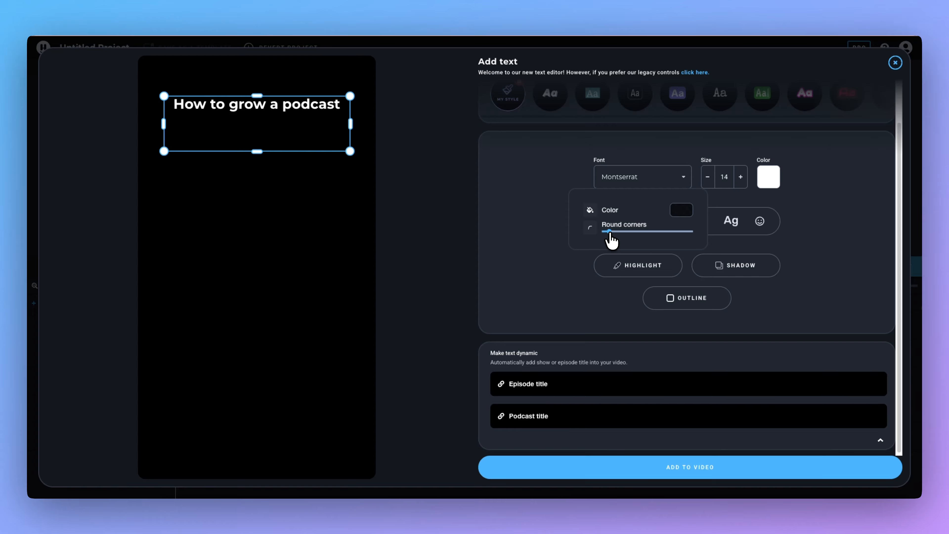
pyautogui.click(681, 211)
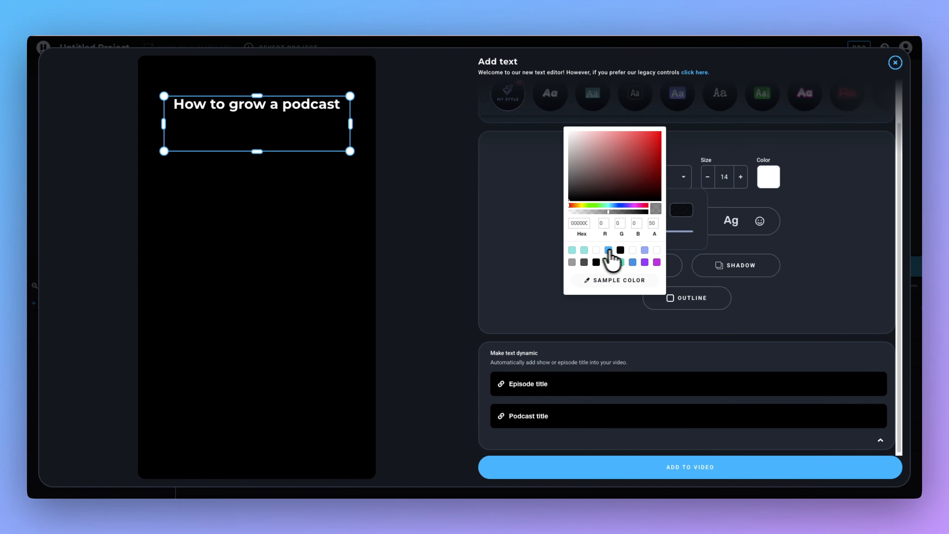
pyautogui.click(596, 250)
pyautogui.click(261, 122)
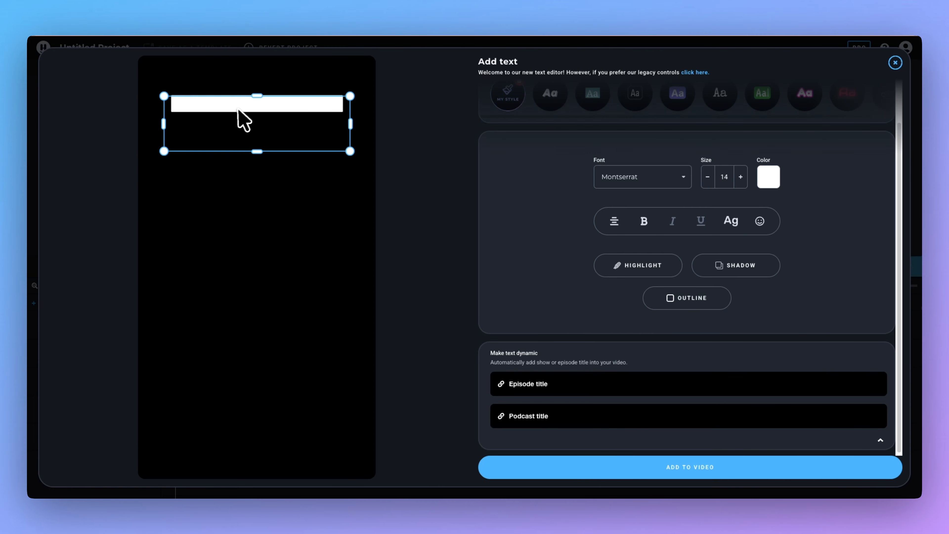
pyautogui.click(617, 266)
pyautogui.click(618, 266)
pyautogui.click(620, 265)
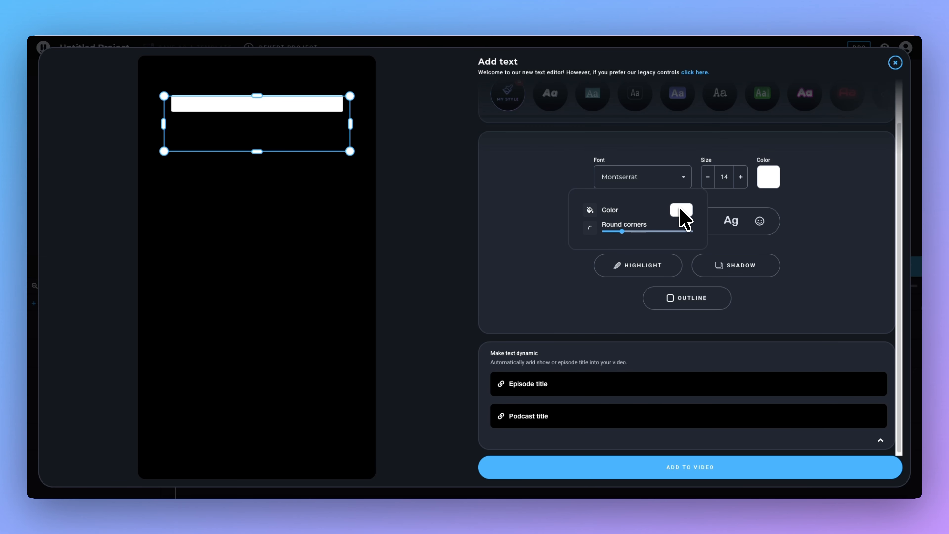
pyautogui.click(526, 216)
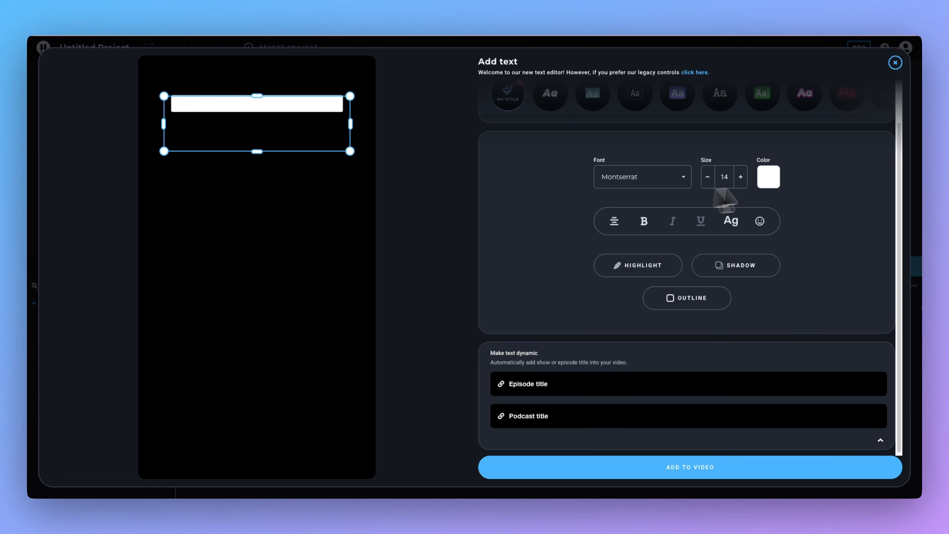
# Change the title's text color to black and add the text to the video
pyautogui.click(767, 180)
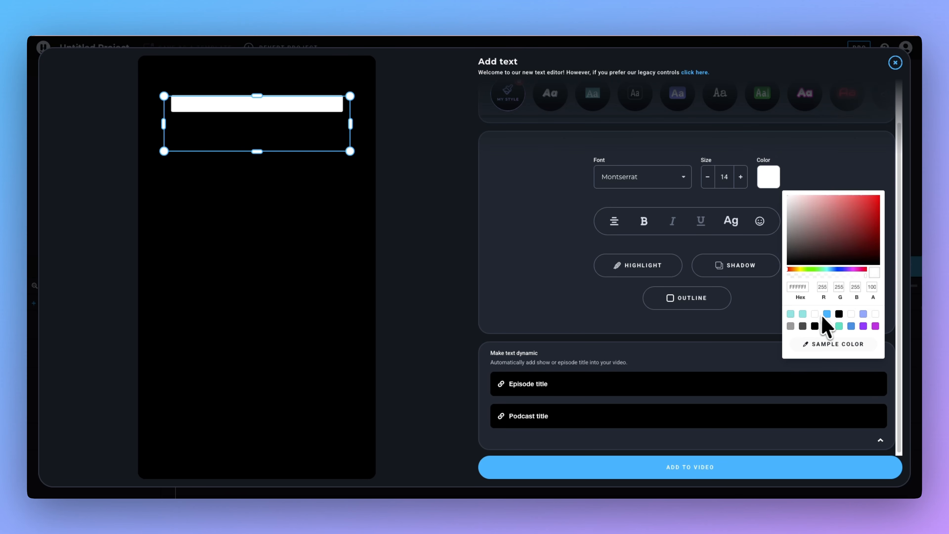
pyautogui.click(839, 316)
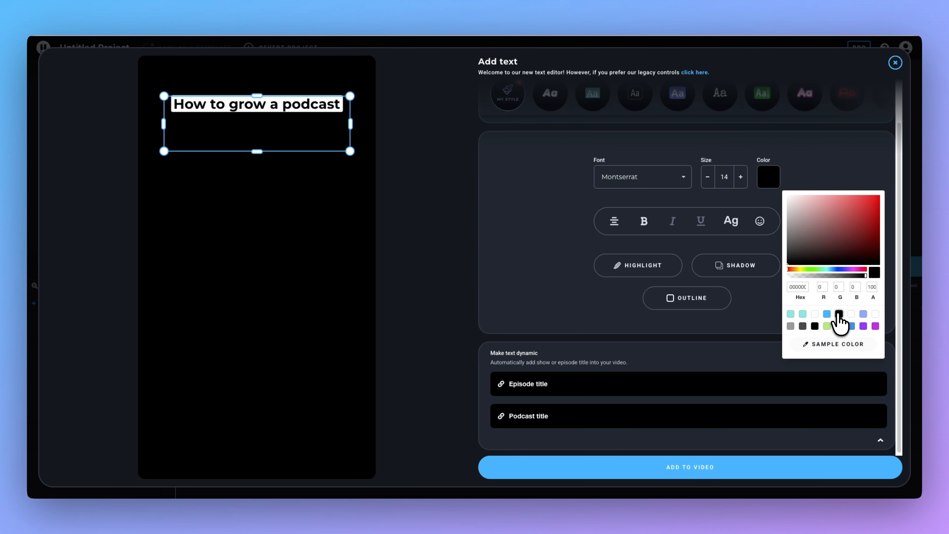
pyautogui.click(528, 293)
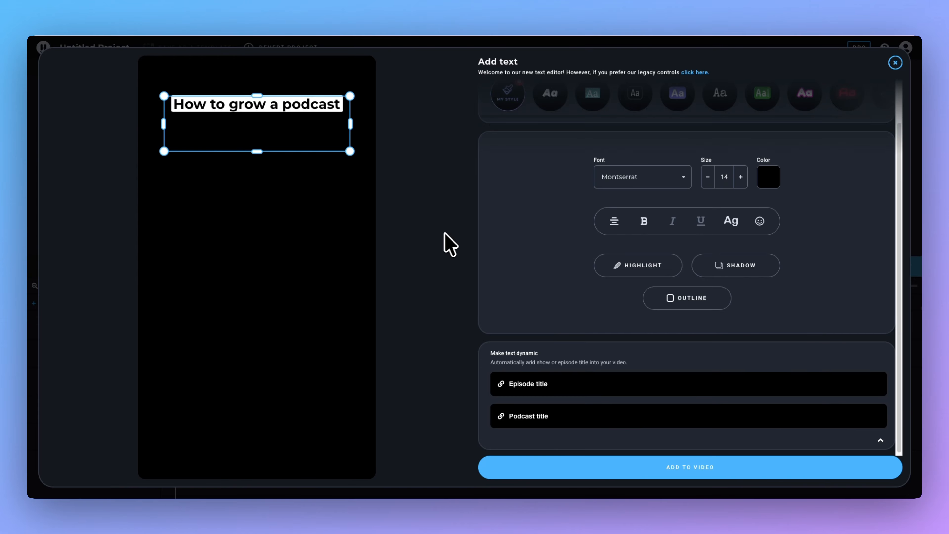
pyautogui.click(650, 467)
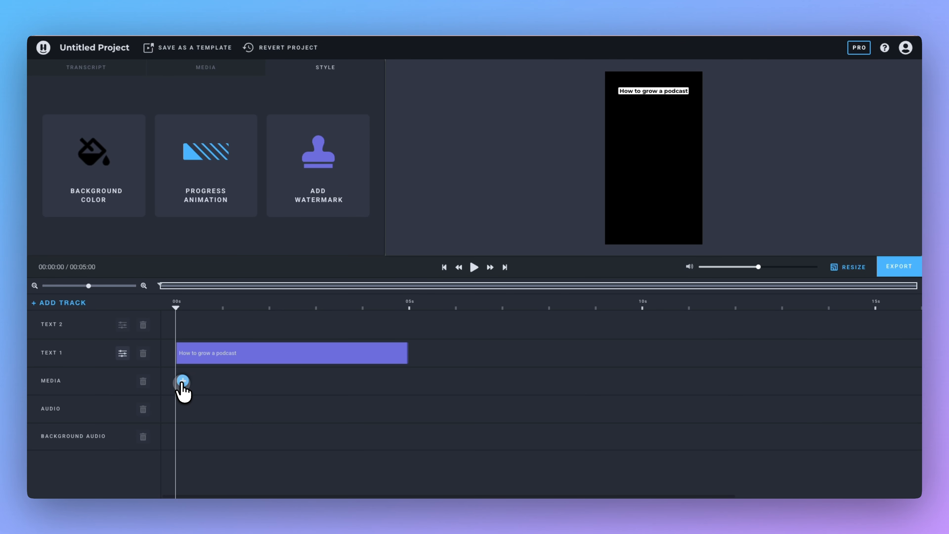
# Upload the Headliner artwork for the Media track and shrink it into the frame's upper-right corner at about 123, 14
pyautogui.click(183, 381)
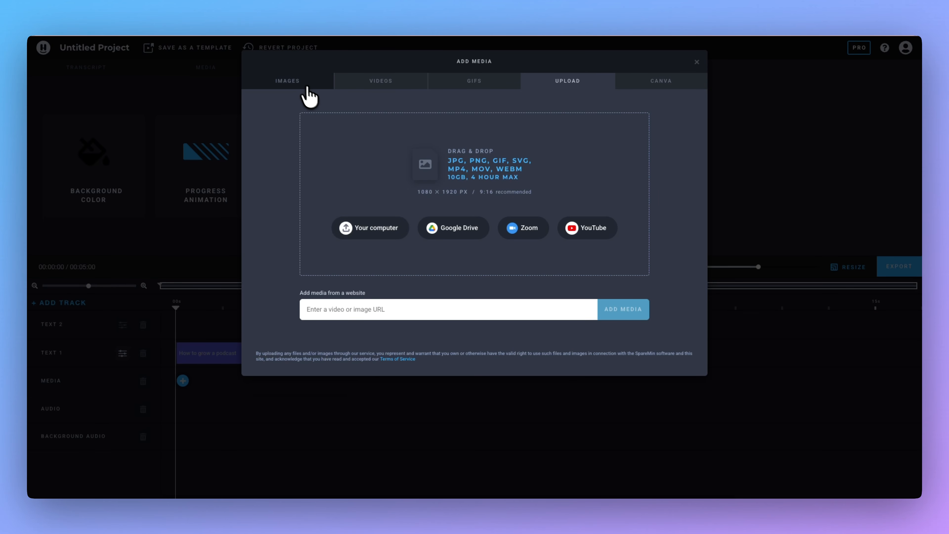
pyautogui.click(302, 81)
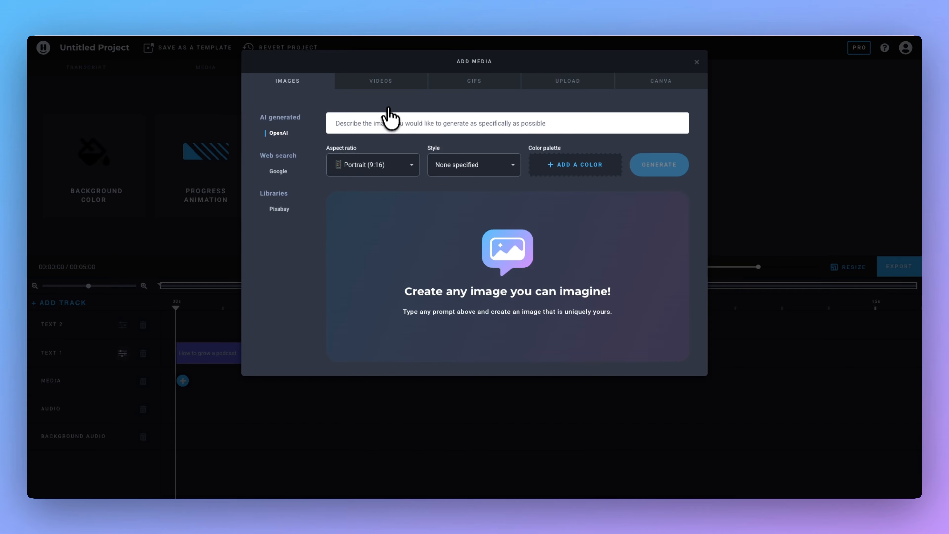
pyautogui.click(527, 80)
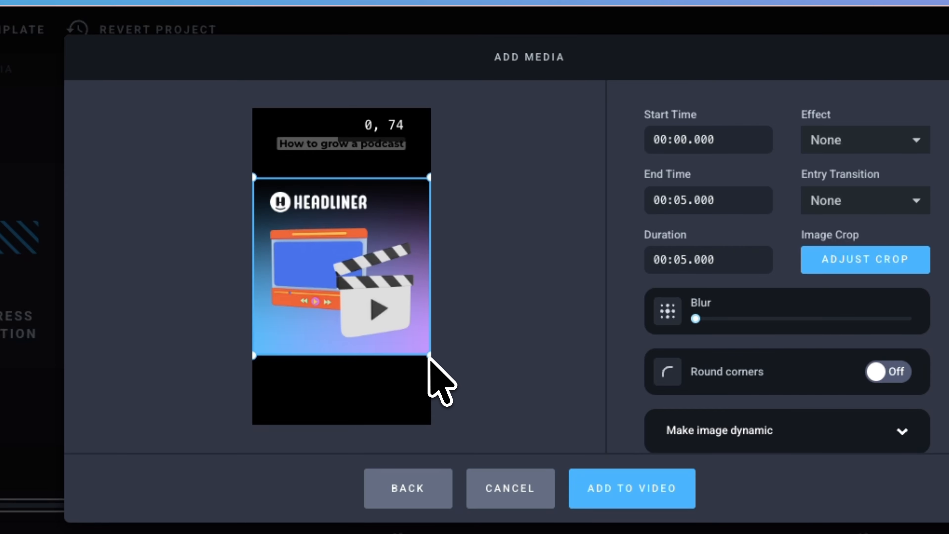
pyautogui.moveTo(424, 351)
pyautogui.mouseDown()
pyautogui.moveTo(436, 359)
pyautogui.moveTo(434, 339)
pyautogui.mouseUp()
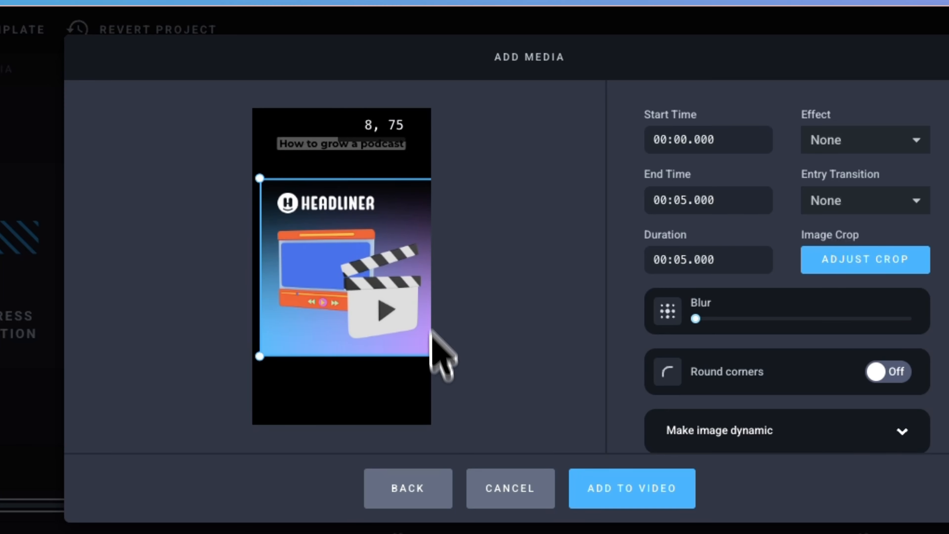
pyautogui.moveTo(260, 179); pyautogui.dragTo(396, 151)
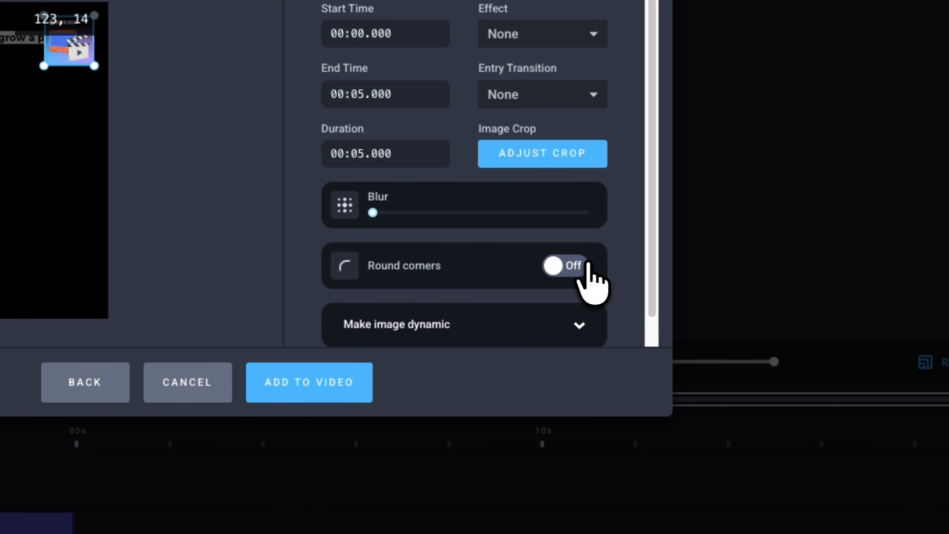
# Round the corners of the podcast artwork and make the image dynamic so it is replaced by chapter or episode art
pyautogui.click(588, 265)
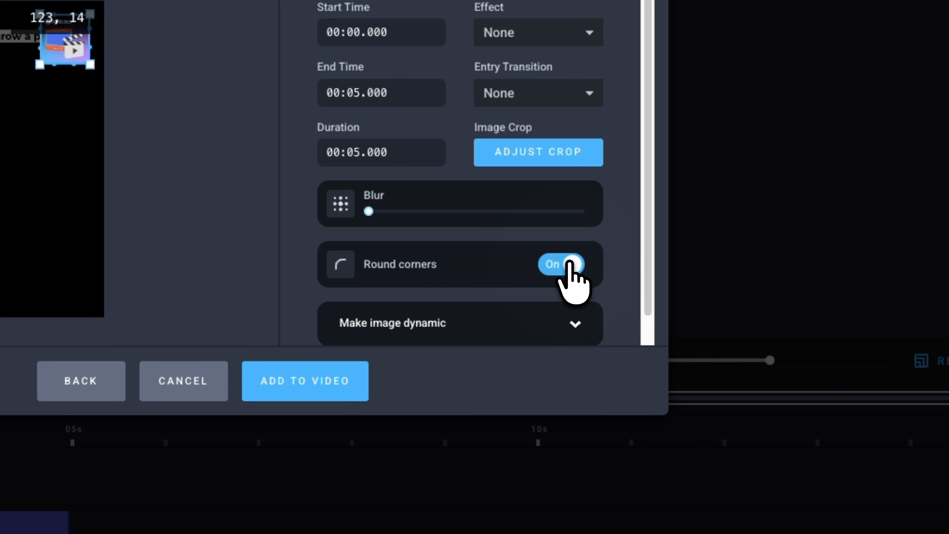
pyautogui.scroll(-1, 438, 230)
pyautogui.click(532, 297)
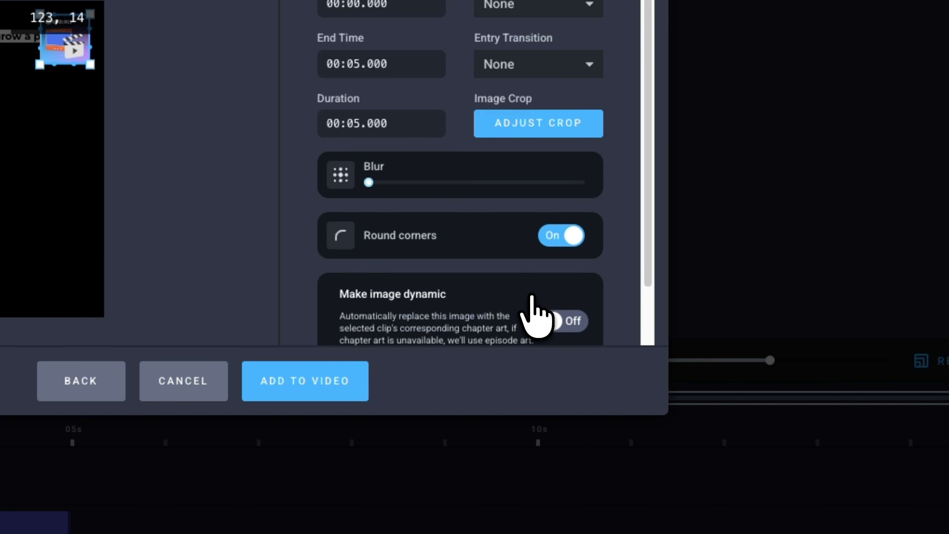
pyautogui.scroll(-2, 528, 295)
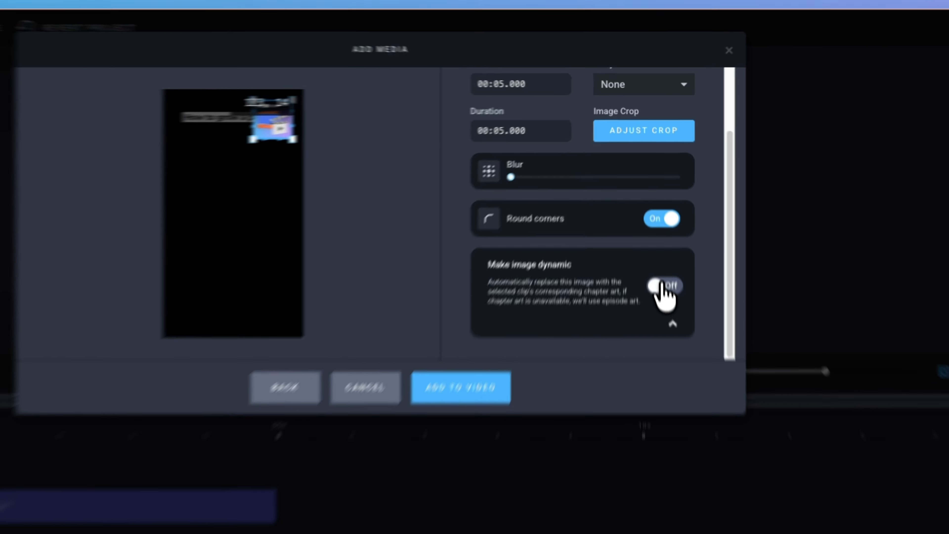
pyautogui.click(655, 213)
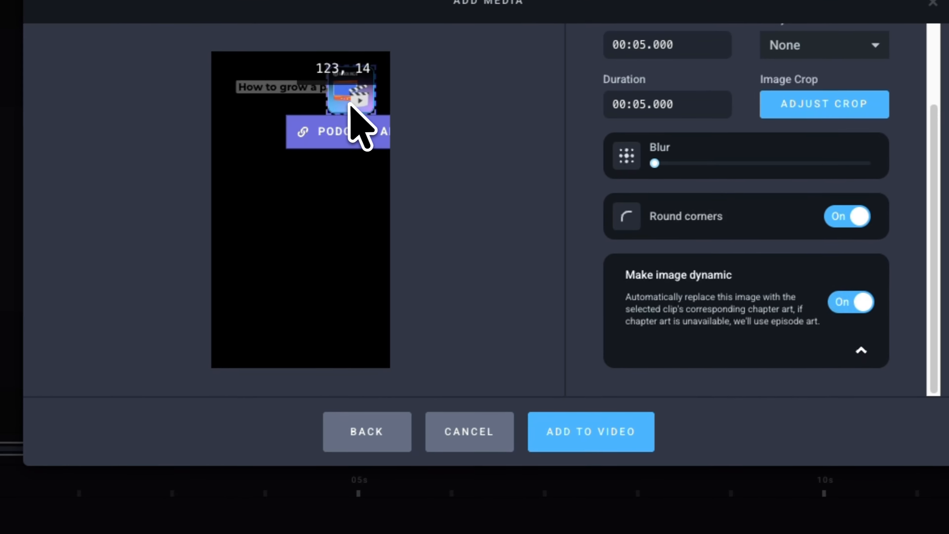
# Reposition the dynamic podcast artwork in the frame's upper-right corner at about 122, 11 and add it to the video
pyautogui.moveTo(187, 137); pyautogui.dragTo(164, 146)
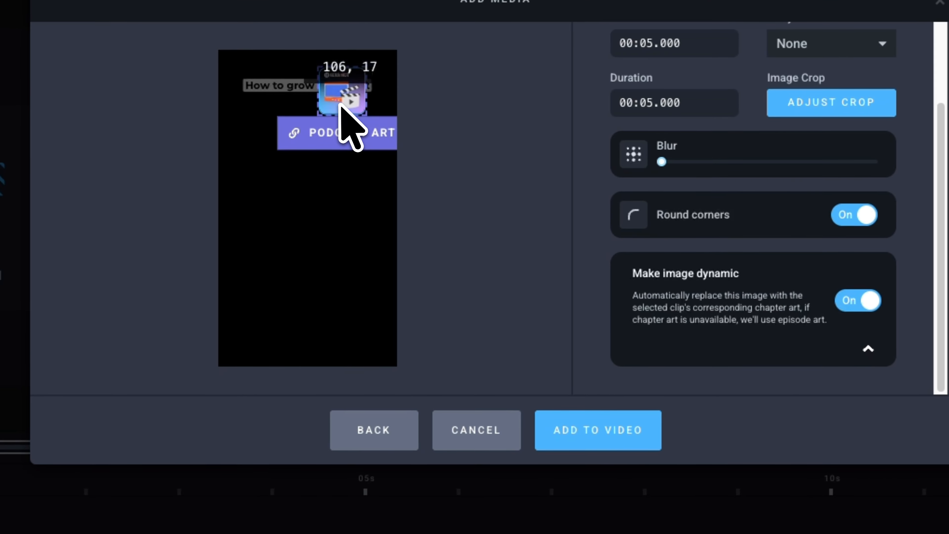
pyautogui.moveTo(340, 105); pyautogui.dragTo(355, 93)
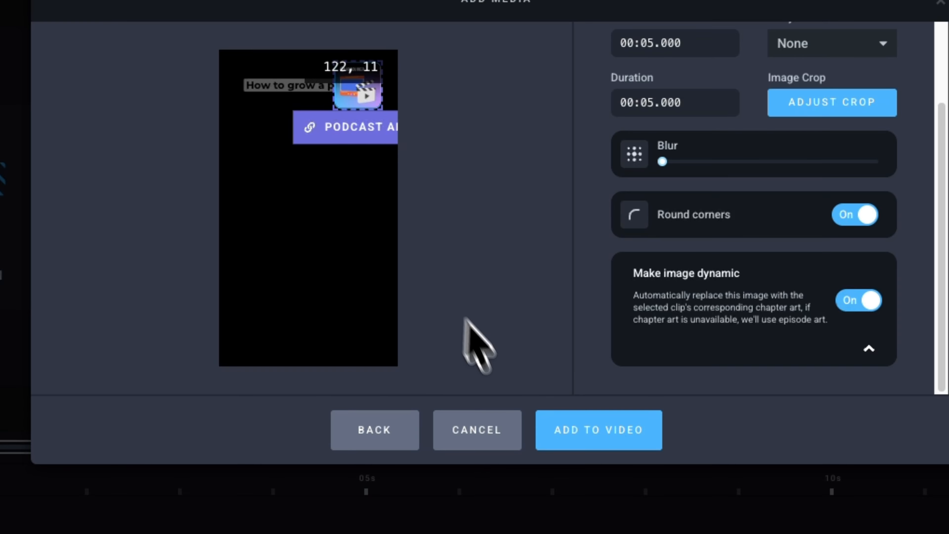
pyautogui.click(600, 426)
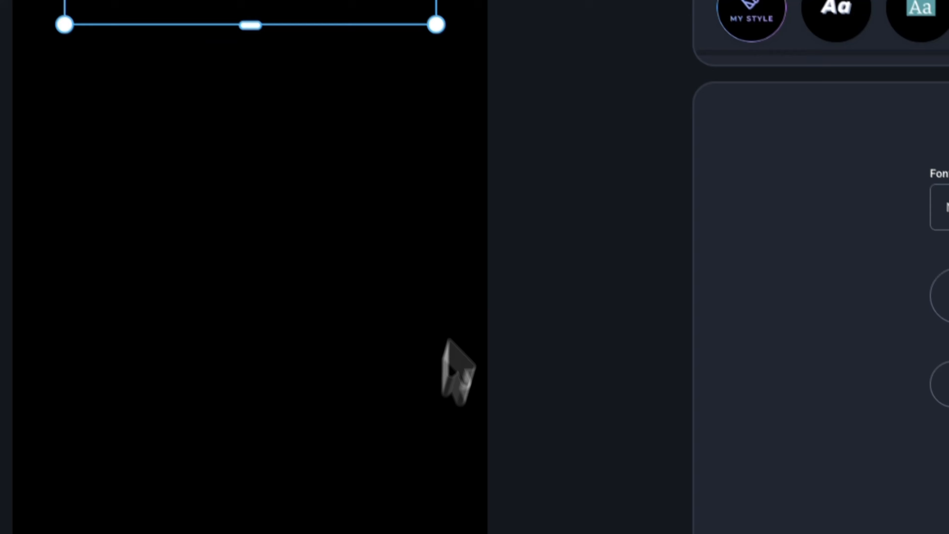
# Move the "How to grow a podcast" title text down near the bottom of the video frame and apply the change
pyautogui.moveTo(264, 0); pyautogui.dragTo(253, 348)
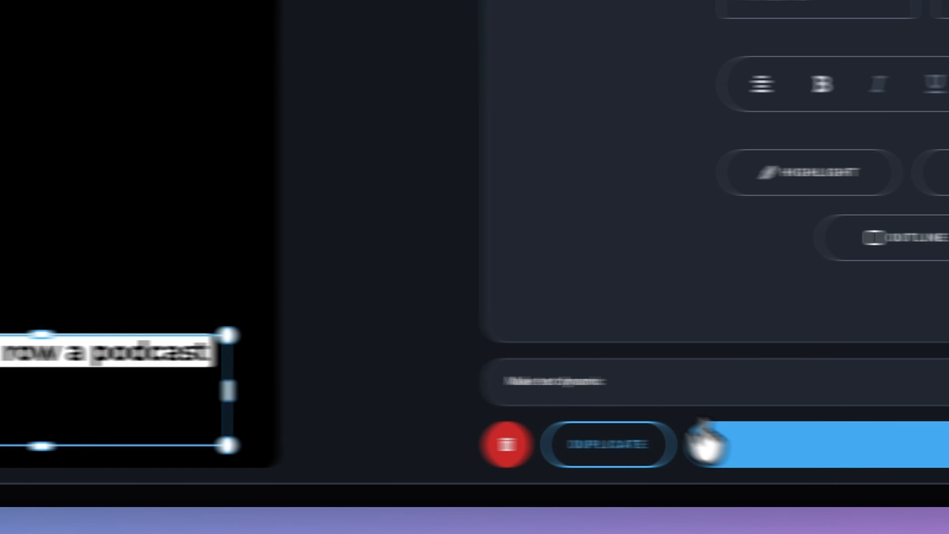
pyautogui.click(805, 449)
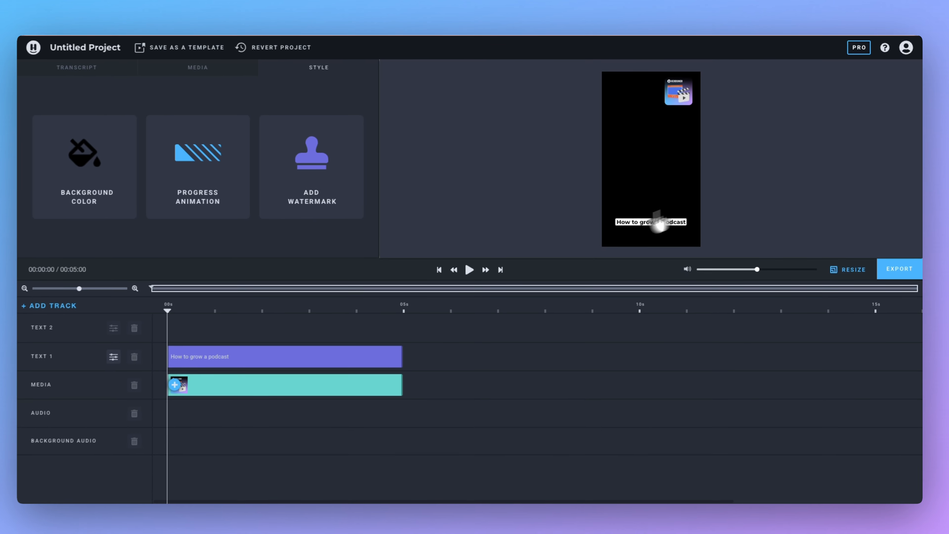
# Add a Bar progress animation in size Large along the bottom of the frame, reduce its height slightly and save it
pyautogui.click(179, 153)
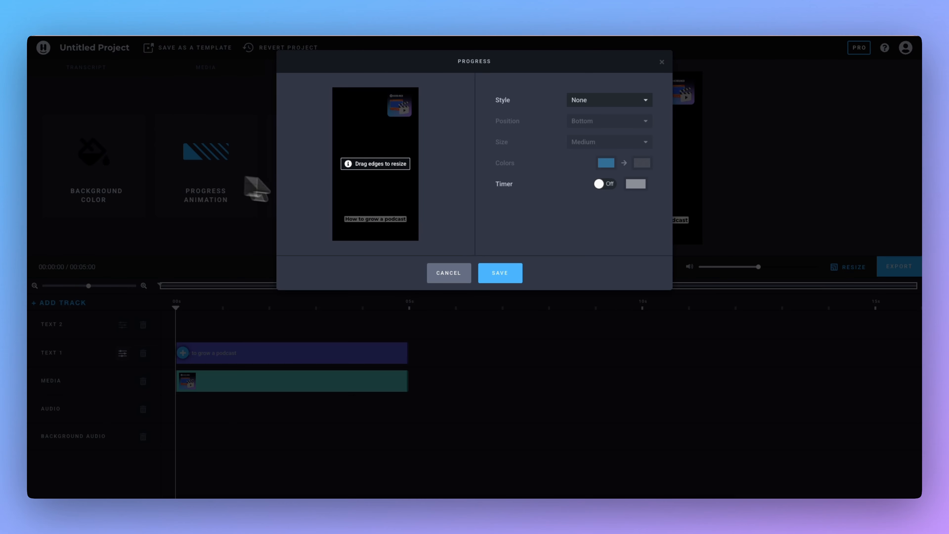
pyautogui.click(610, 101)
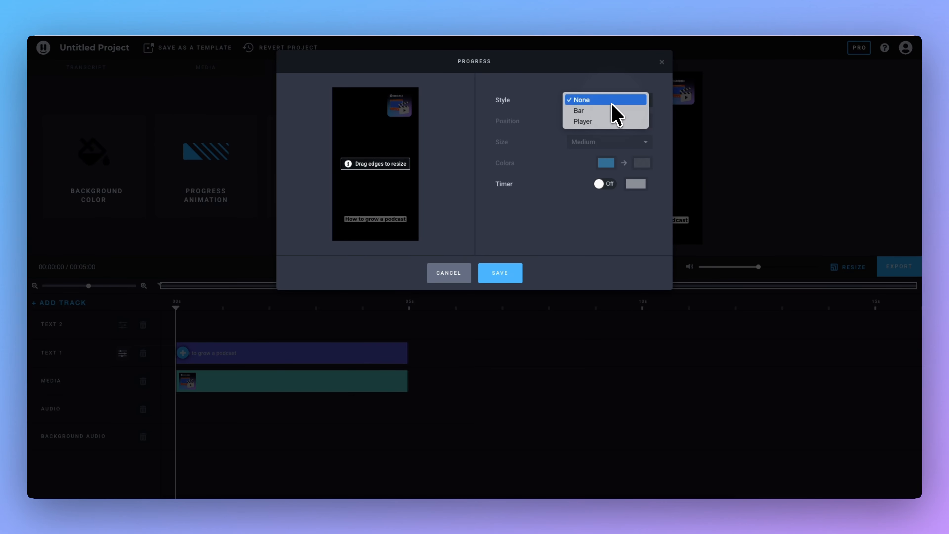
pyautogui.click(614, 122)
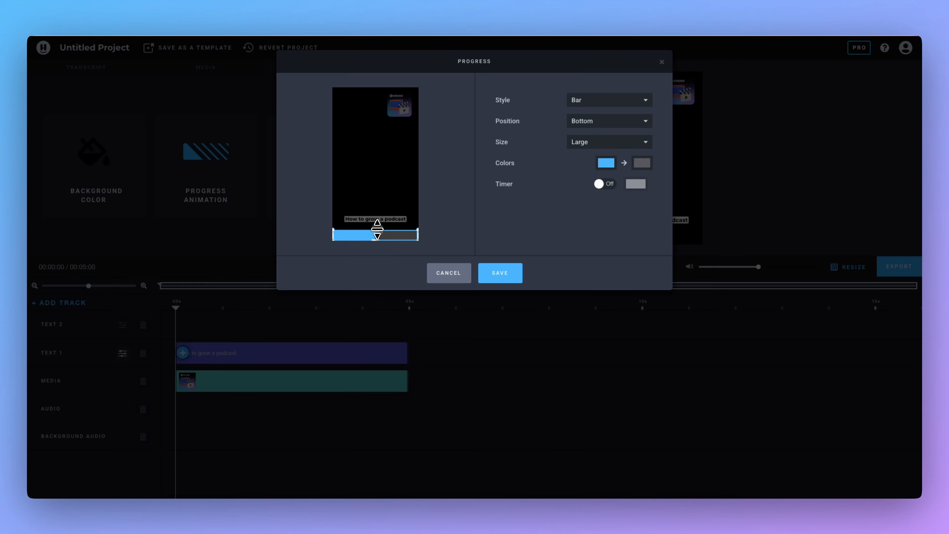
pyautogui.moveTo(377, 227); pyautogui.dragTo(378, 232)
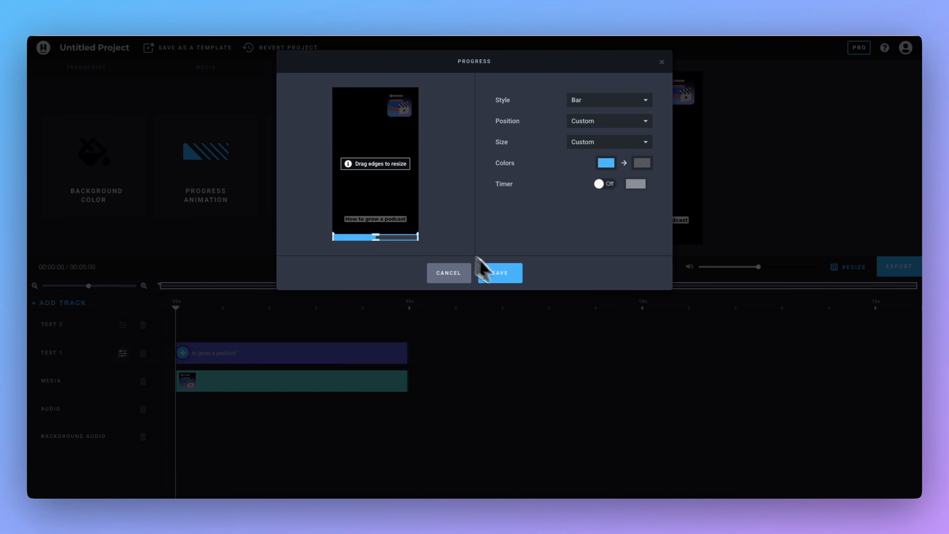
pyautogui.click(515, 285)
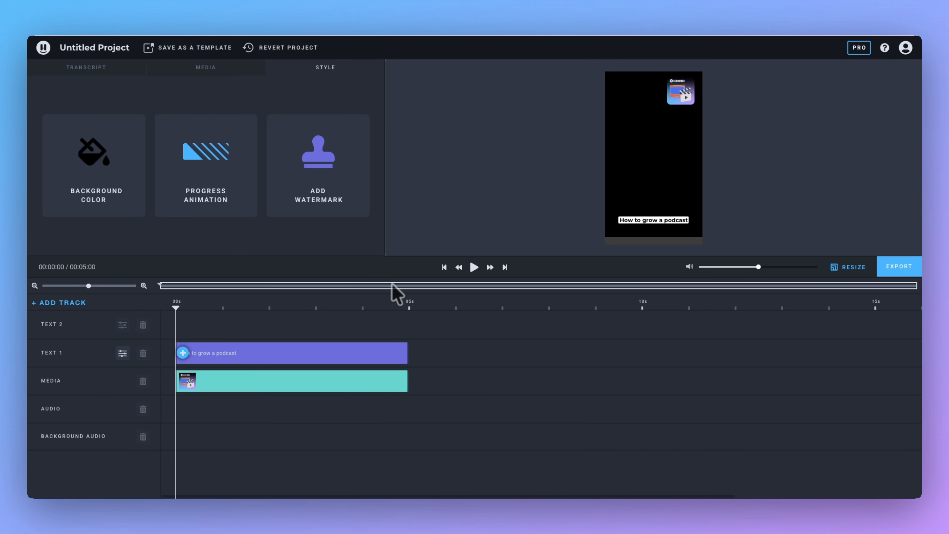
# Extend the ends of the title text clip and the artwork clip on the timeline to about 10 seconds
pyautogui.click(408, 353)
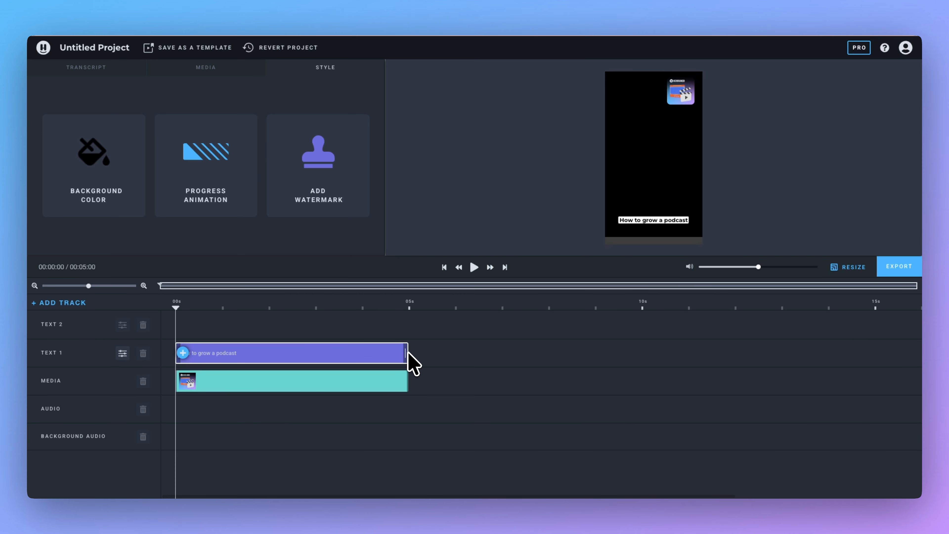
pyautogui.click(392, 372)
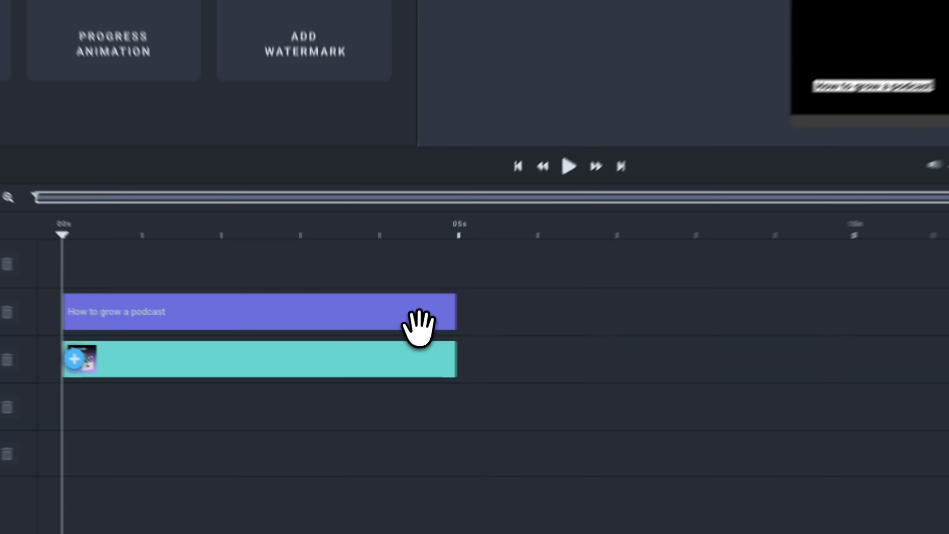
pyautogui.click(385, 355)
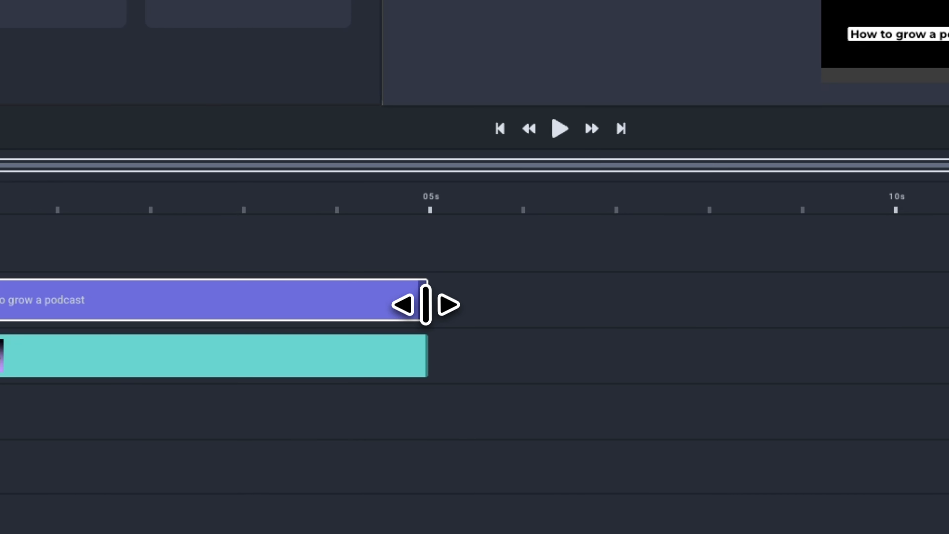
pyautogui.click(424, 348)
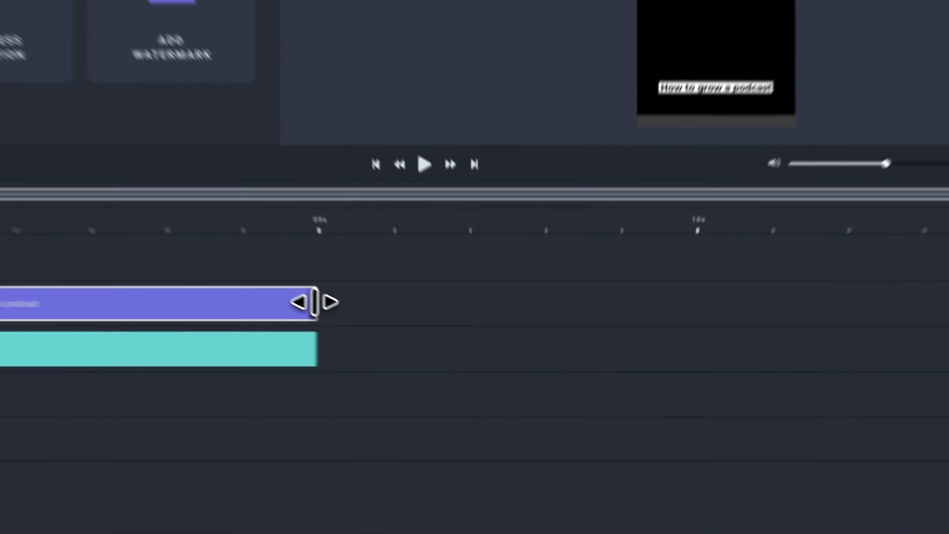
pyautogui.moveTo(405, 352); pyautogui.dragTo(640, 352)
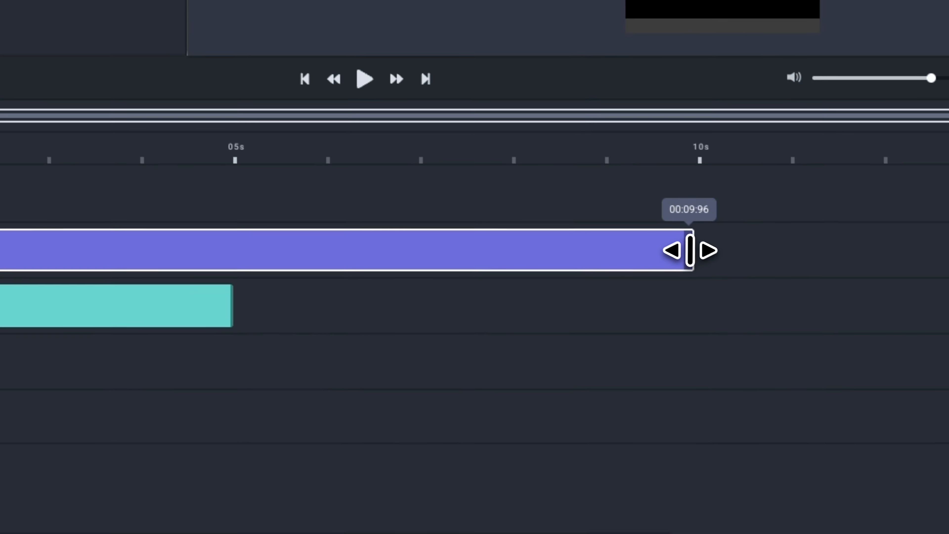
pyautogui.moveTo(688, 246); pyautogui.dragTo(688, 245)
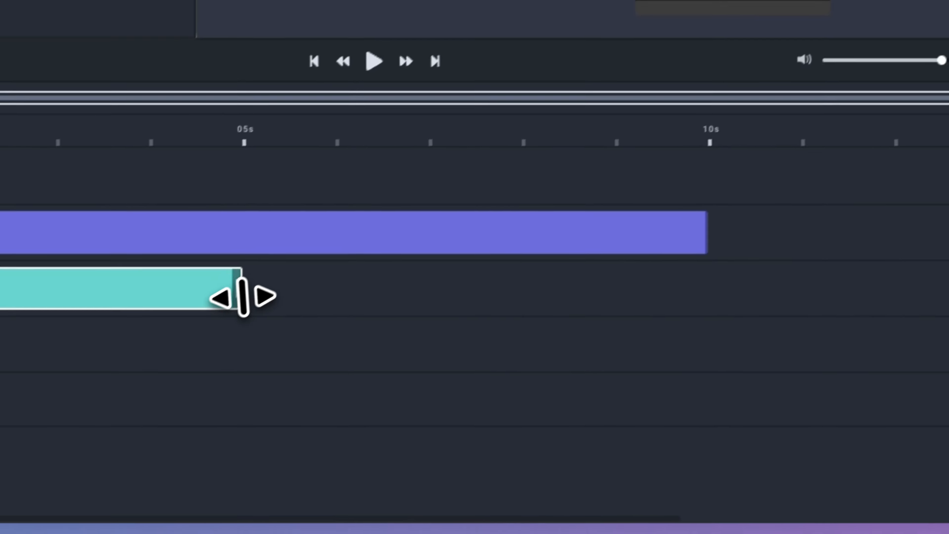
pyautogui.moveTo(226, 302); pyautogui.dragTo(722, 284)
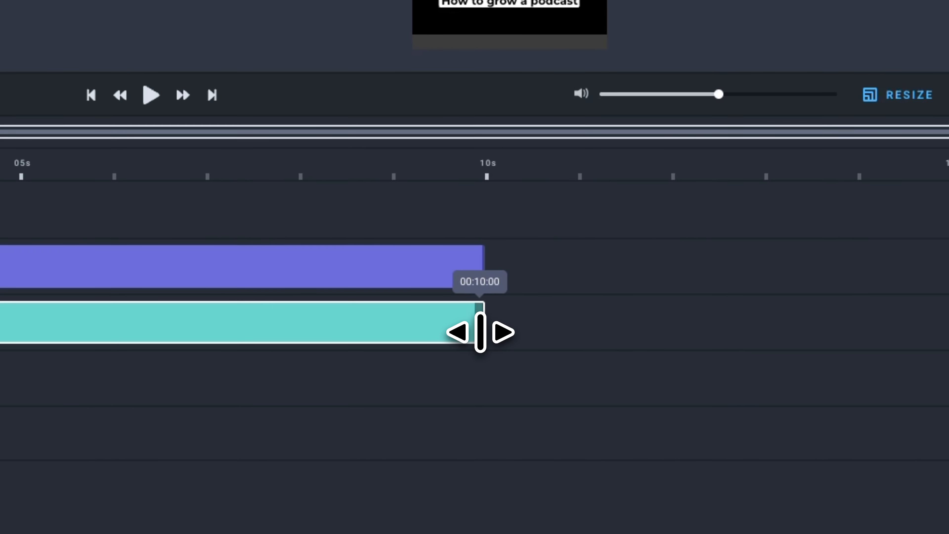
pyautogui.moveTo(481, 332); pyautogui.dragTo(479, 331)
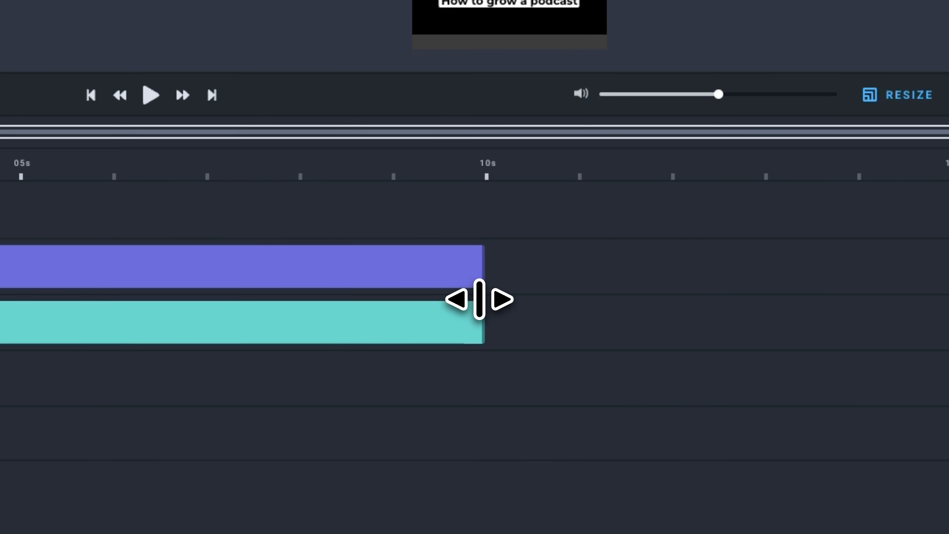
pyautogui.click(483, 252)
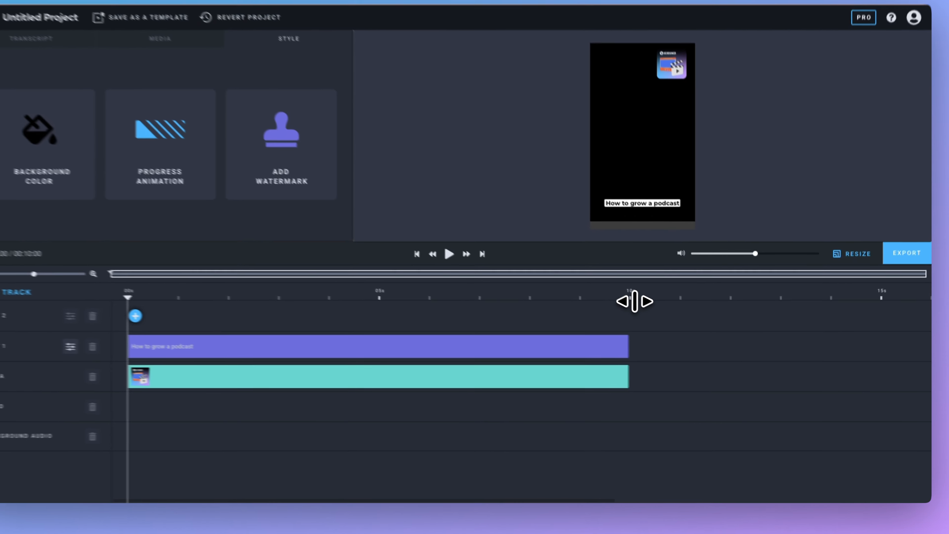
pyautogui.click(639, 380)
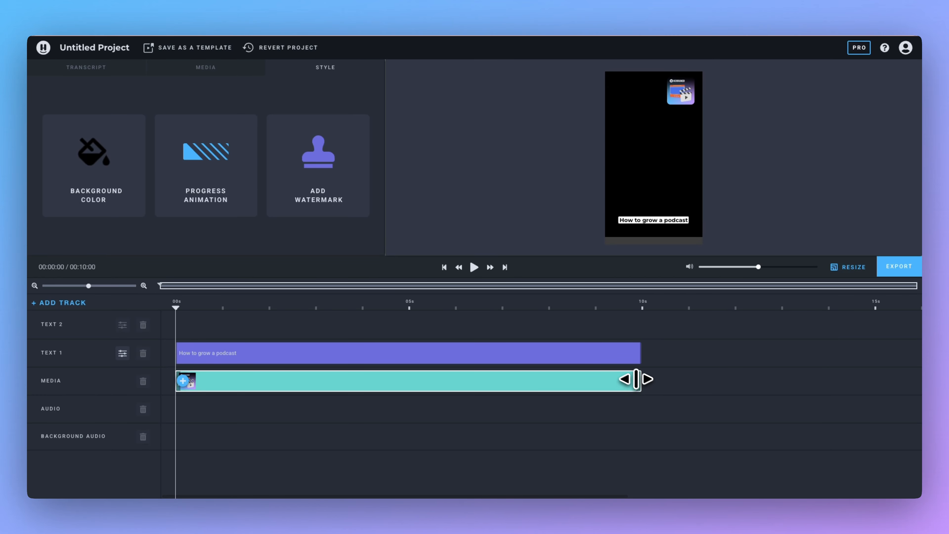
pyautogui.click(627, 355)
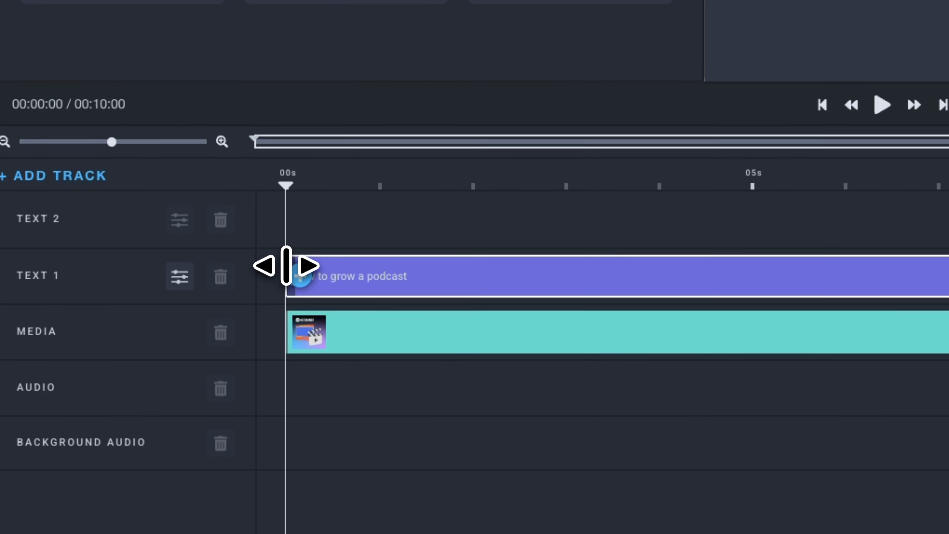
pyautogui.click(290, 317)
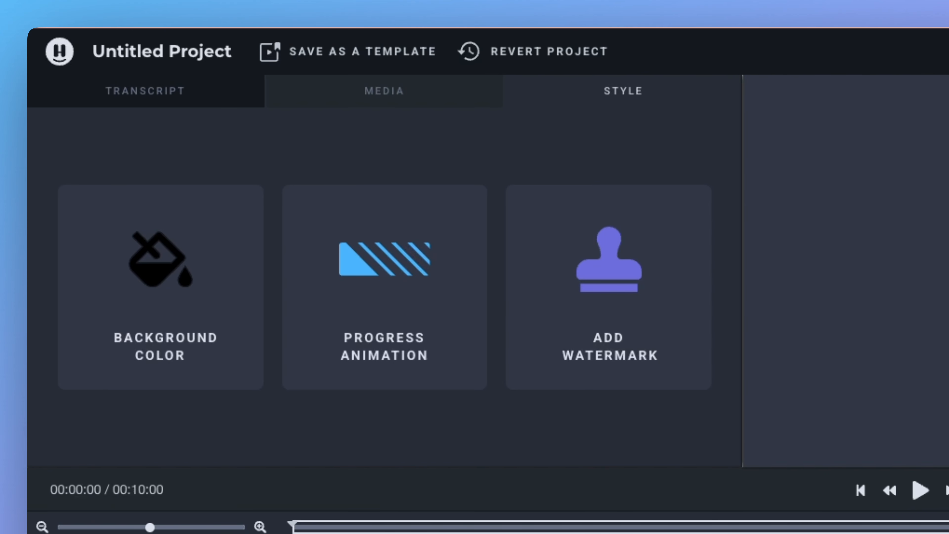
# Choose The Headliner Podcast episode "Is there too much competition in podcasting?" as the audio source for captions
pyautogui.click(146, 91)
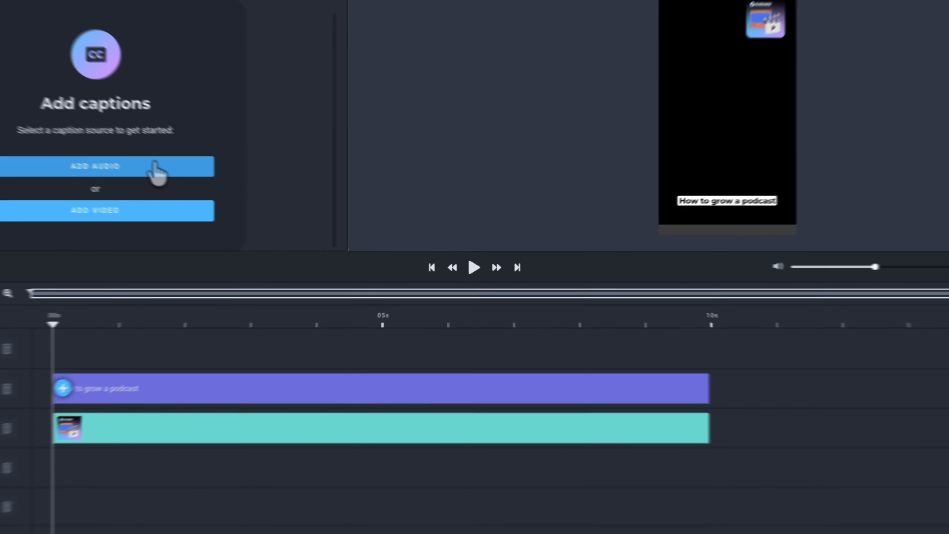
pyautogui.click(248, 198)
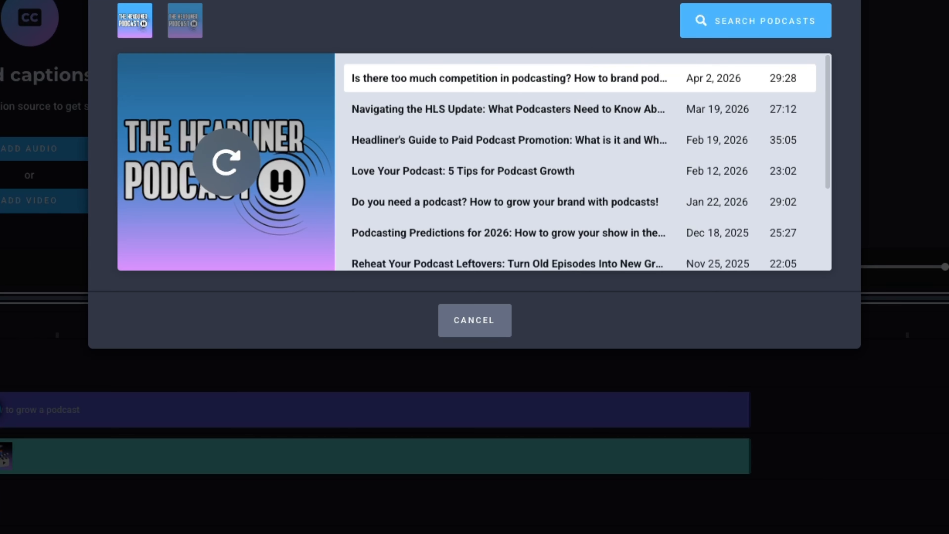
pyautogui.click(451, 91)
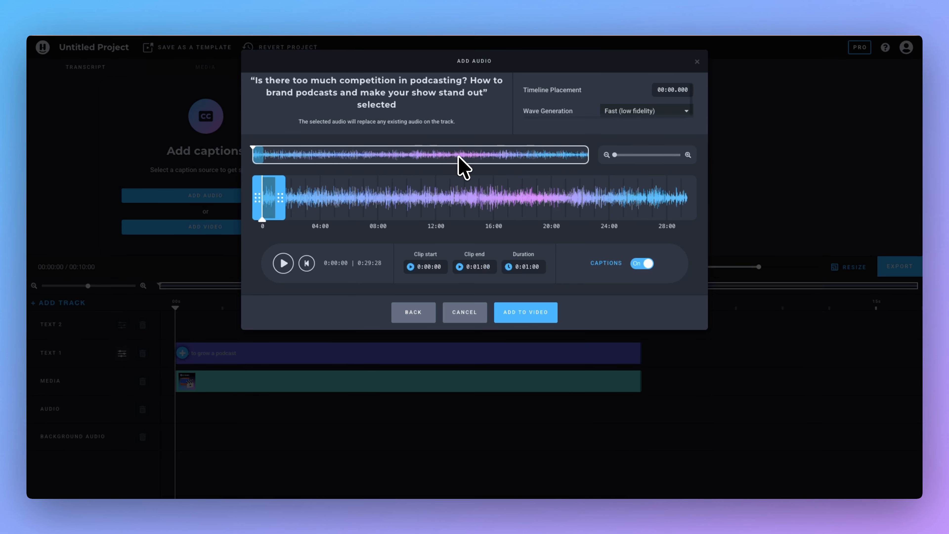
# Set the duration of the audio clip selection to 10 seconds, keeping captions on
pyautogui.moveTo(603, 273)
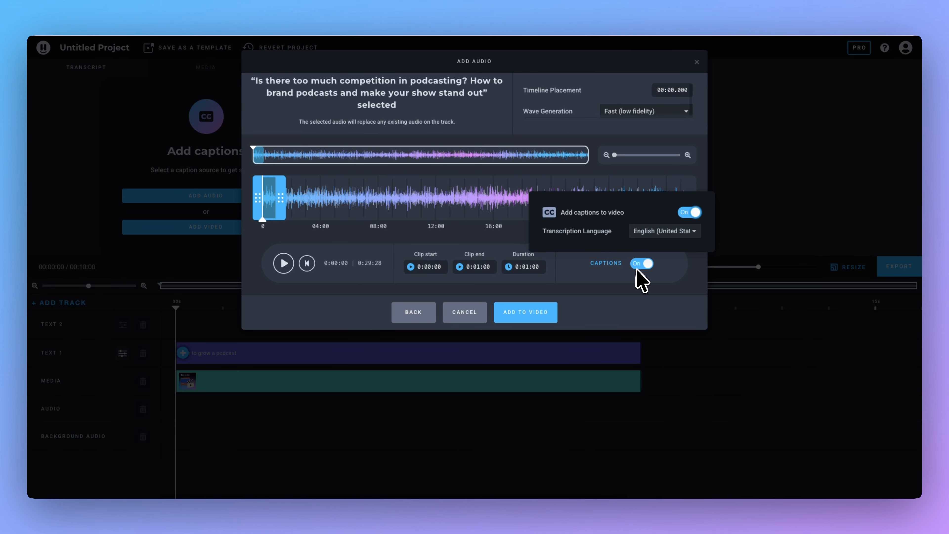
pyautogui.click(526, 269)
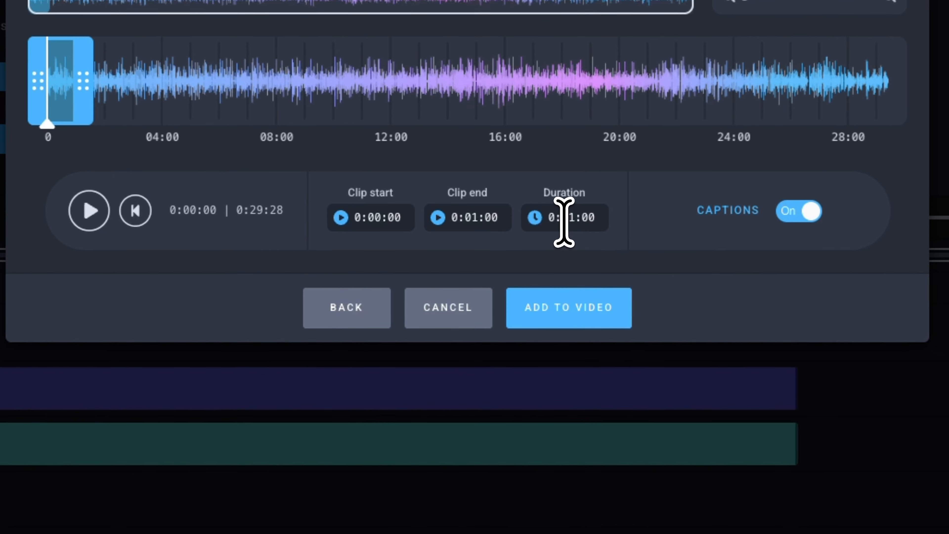
pyautogui.moveTo(523, 268); pyautogui.dragTo(527, 269)
pyautogui.write('01')
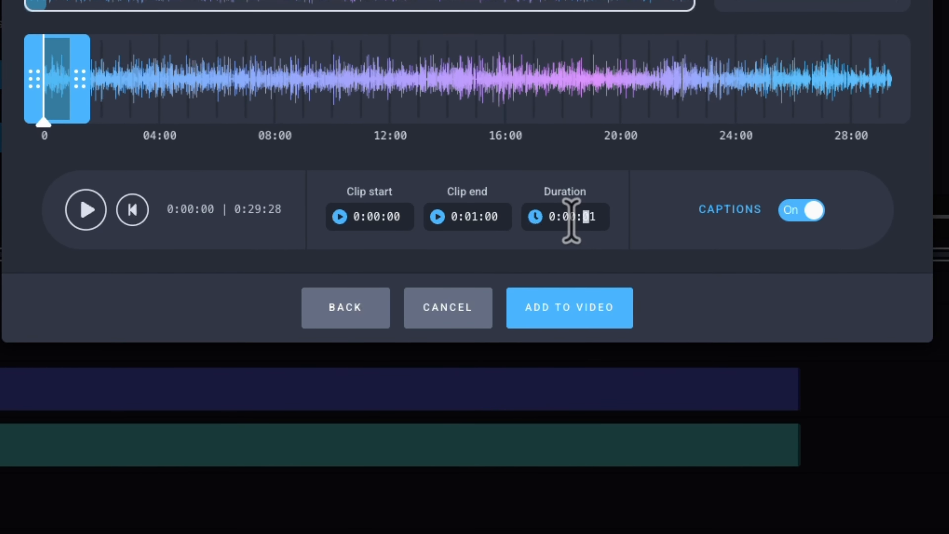
pyautogui.click(660, 224)
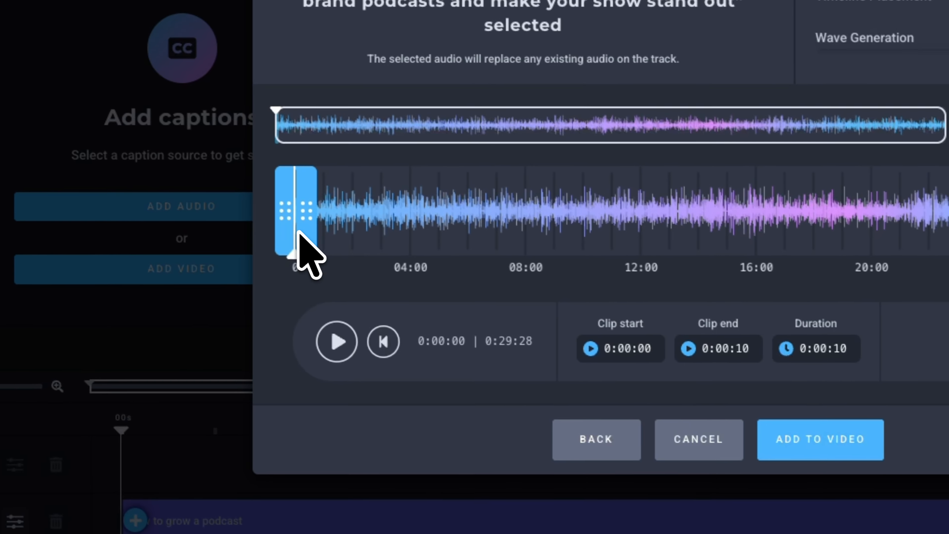
# Move the audio selection to start at 0:12:08 and set its duration to 10 seconds
pyautogui.moveTo(298, 233); pyautogui.dragTo(445, 241)
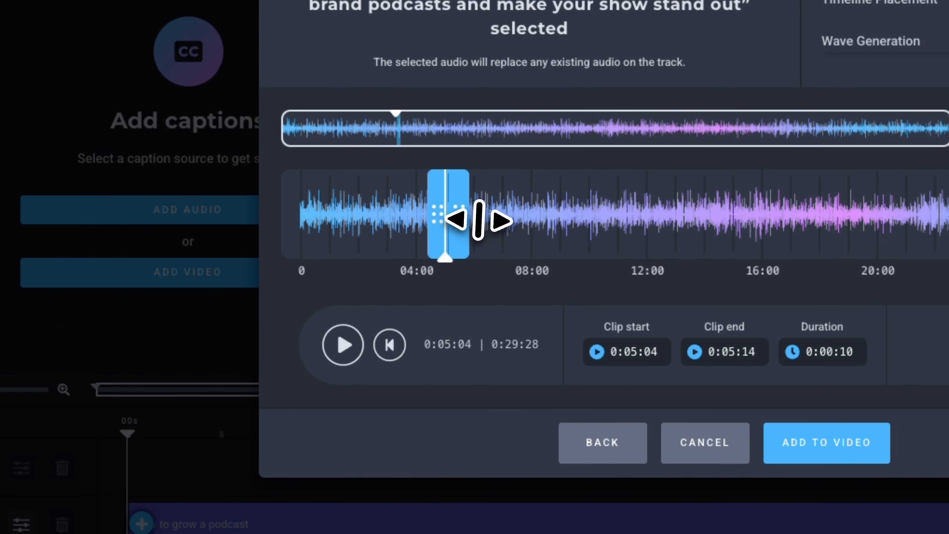
pyautogui.moveTo(449, 225); pyautogui.dragTo(651, 224)
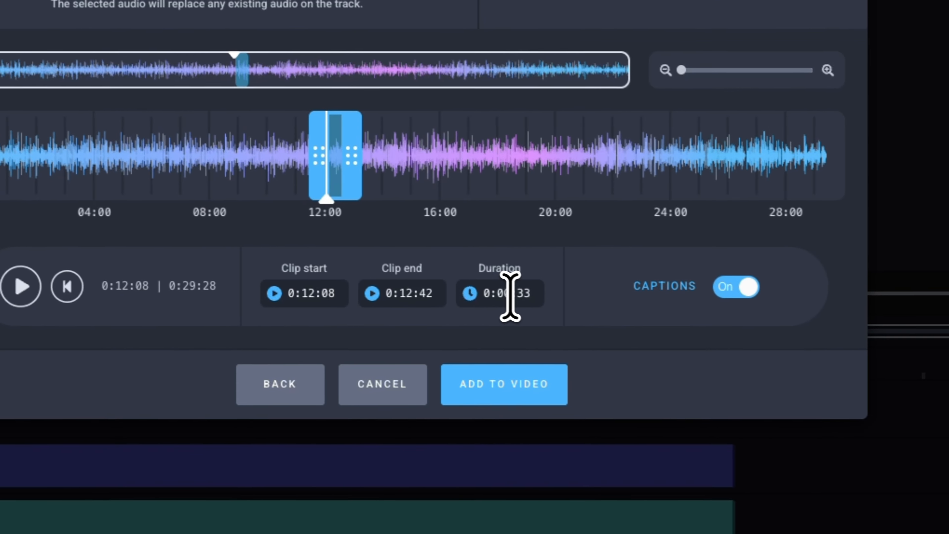
pyautogui.click(823, 352)
# Keep English (United States) as the transcription language and add the captioned audio clip to the video
pyautogui.click(587, 268)
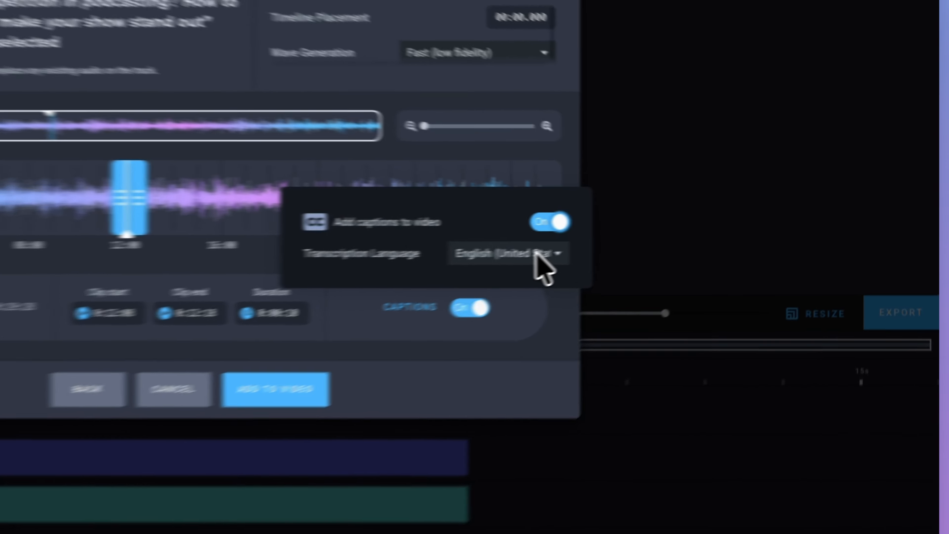
pyautogui.click(680, 231)
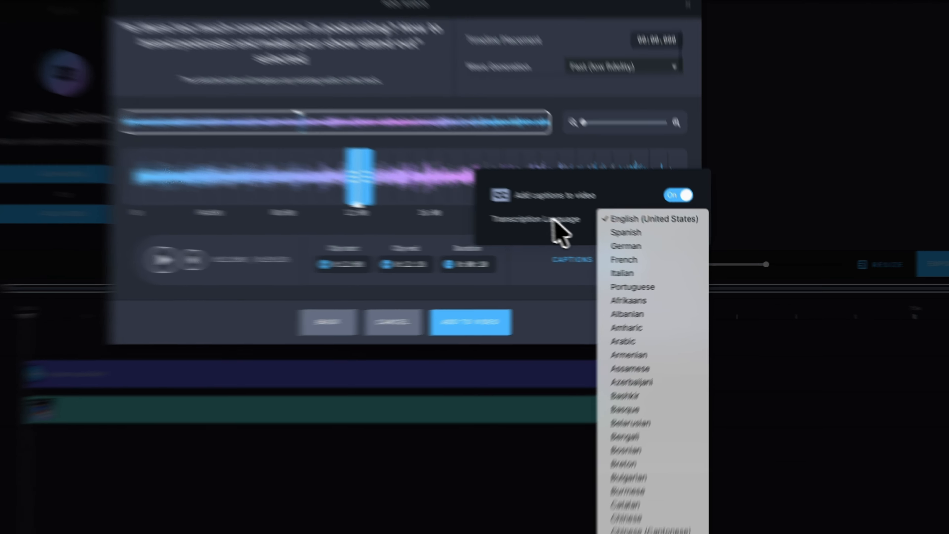
pyautogui.click(588, 232)
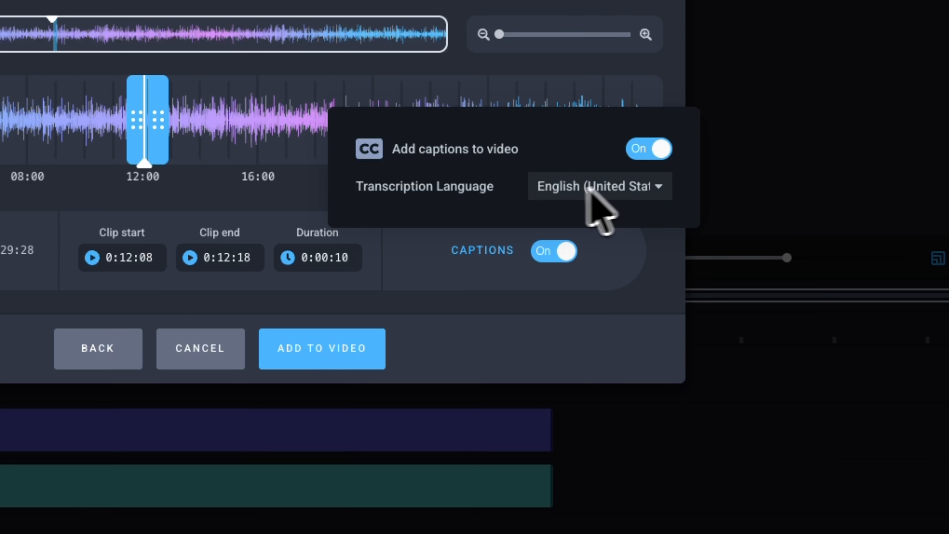
pyautogui.click(326, 353)
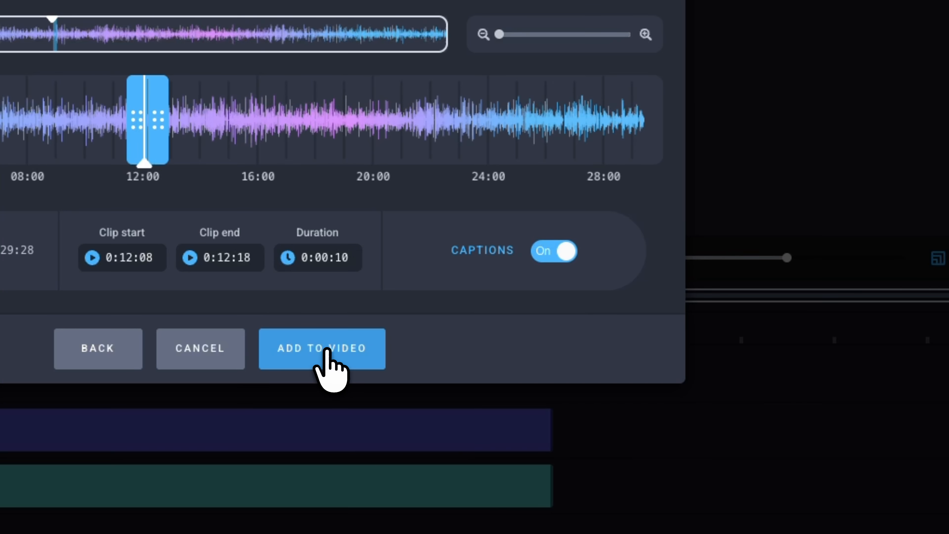
pyautogui.click(327, 352)
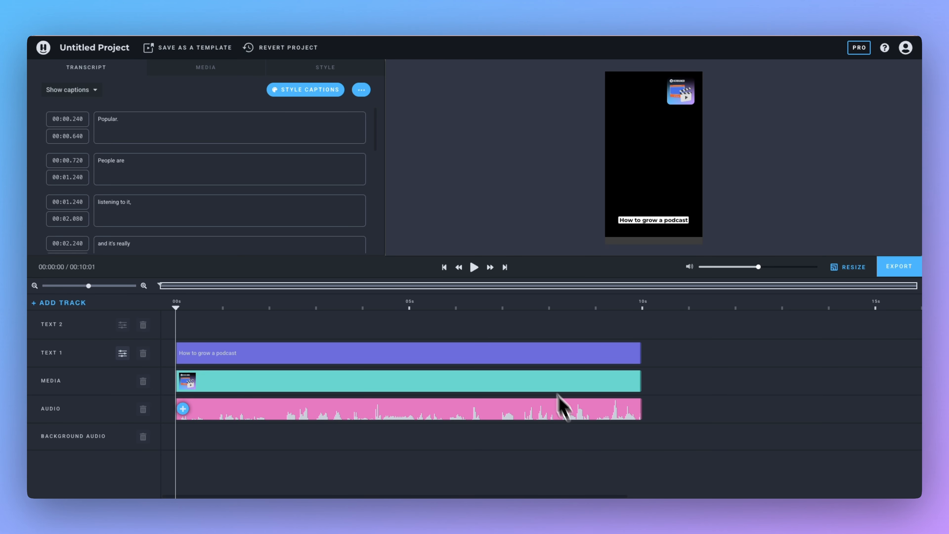
# Look through the caption transcript from start to end and open the caption styling
pyautogui.scroll(-1, 227, 174)
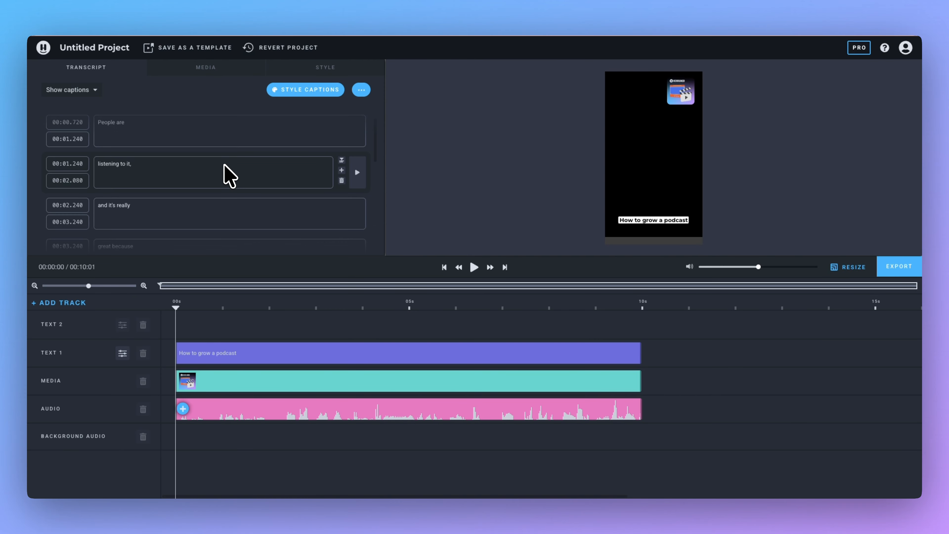
pyautogui.scroll(1, 227, 176)
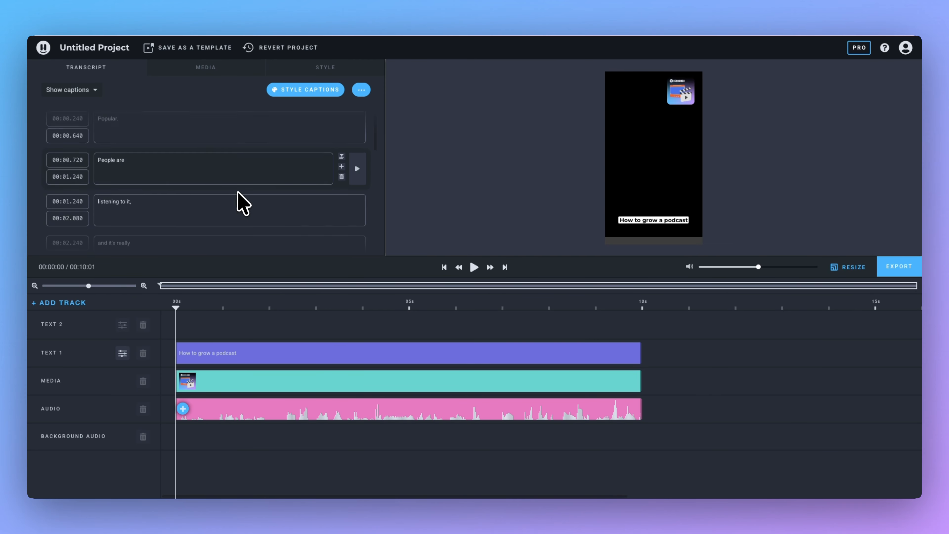
pyautogui.scroll(-5, 238, 198)
pyautogui.scroll(-4, 241, 205)
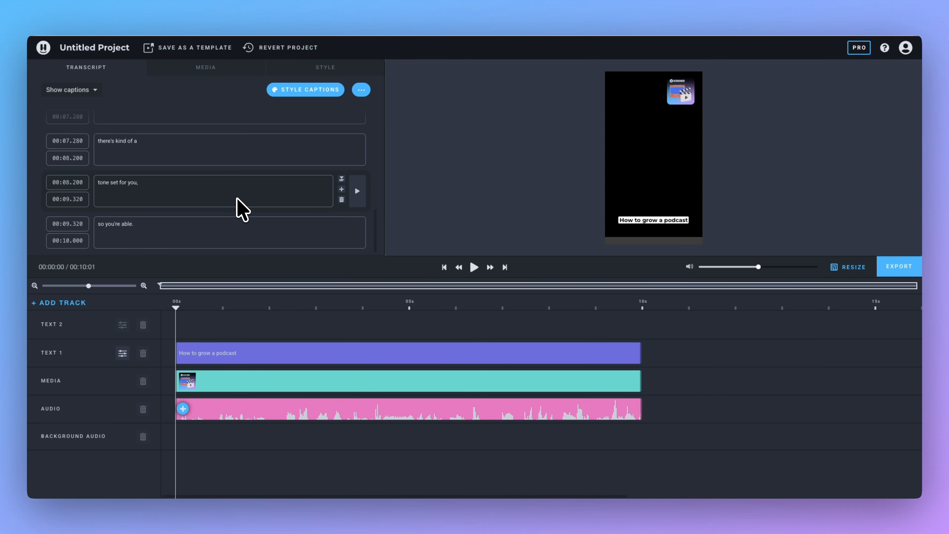
pyautogui.scroll(10, 236, 199)
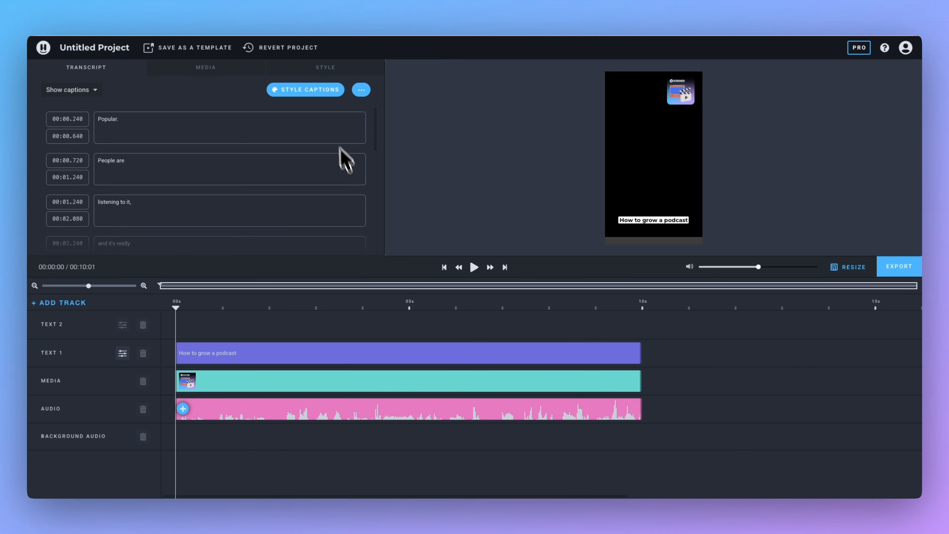
pyautogui.click(303, 89)
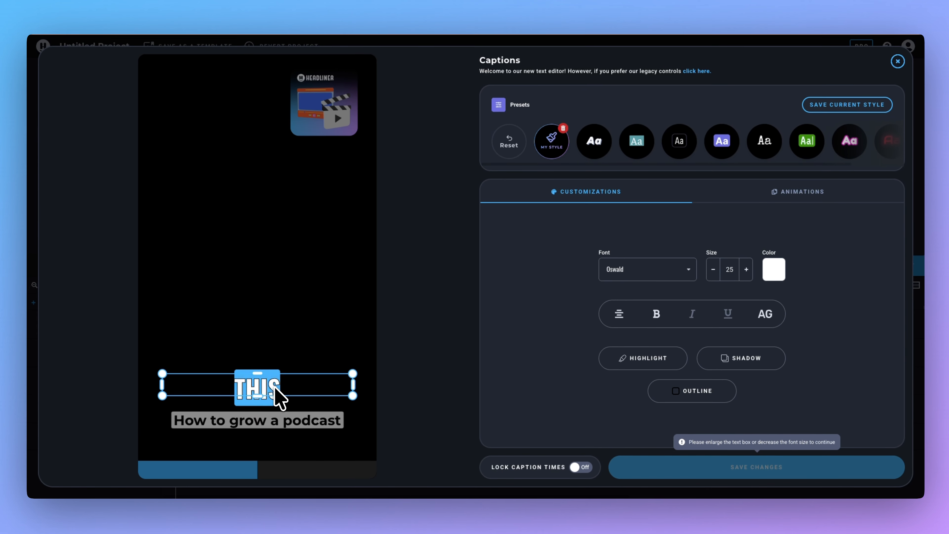
# Place a taller caption box above the title and set its text in Montserrat without all caps
pyautogui.click(678, 151)
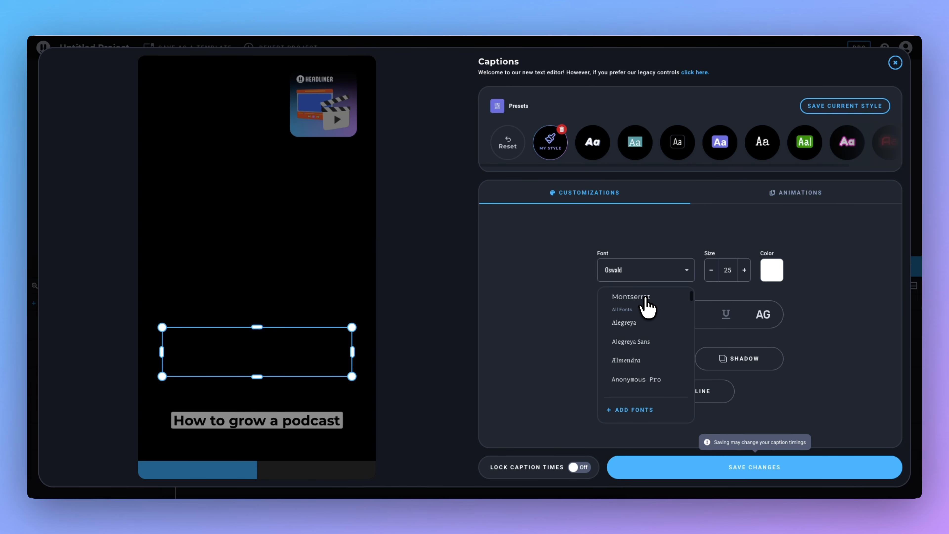
pyautogui.click(645, 299)
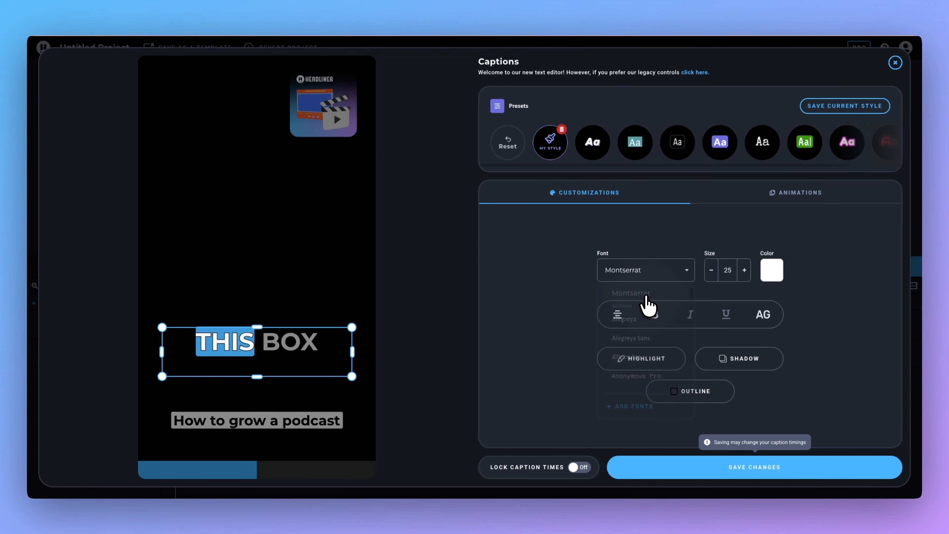
pyautogui.click(765, 323)
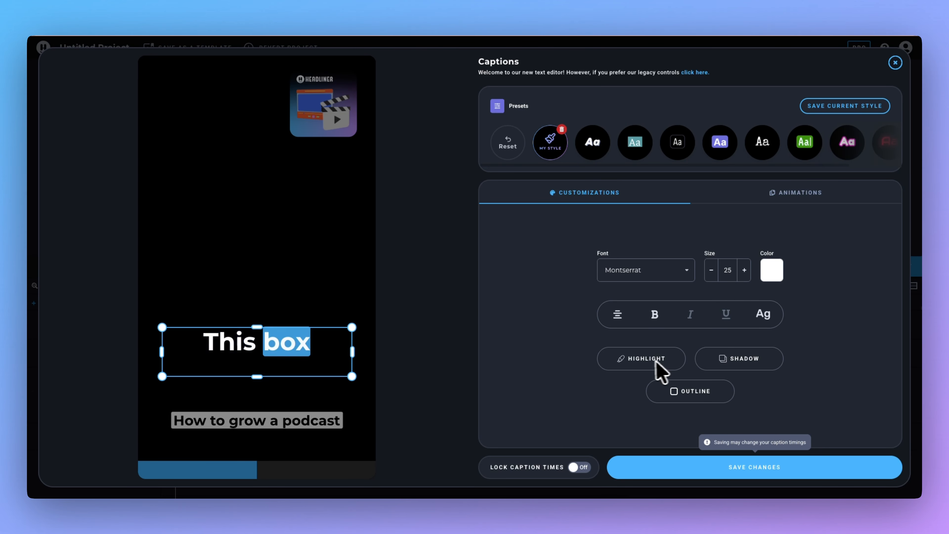
# Add a black highlight with 81% opacity behind the caption text
pyautogui.click(646, 361)
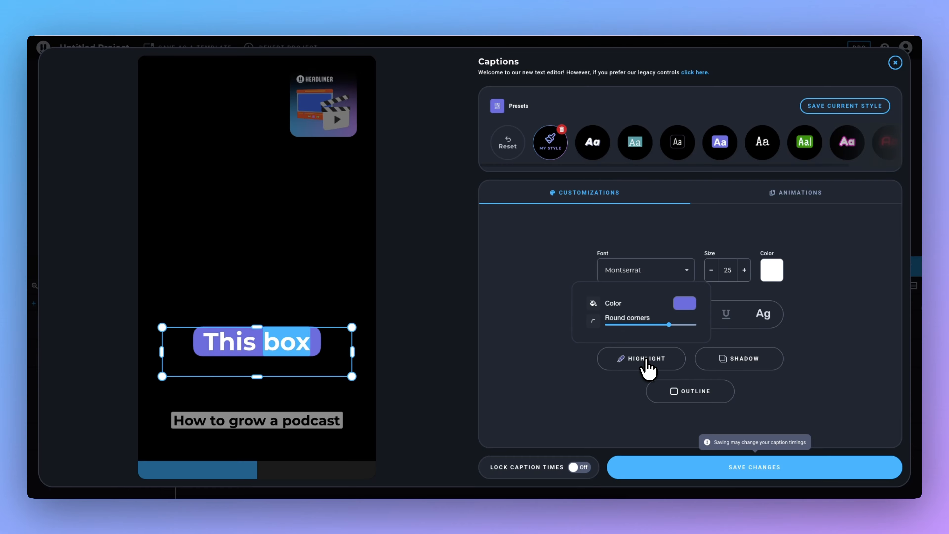
pyautogui.click(684, 303)
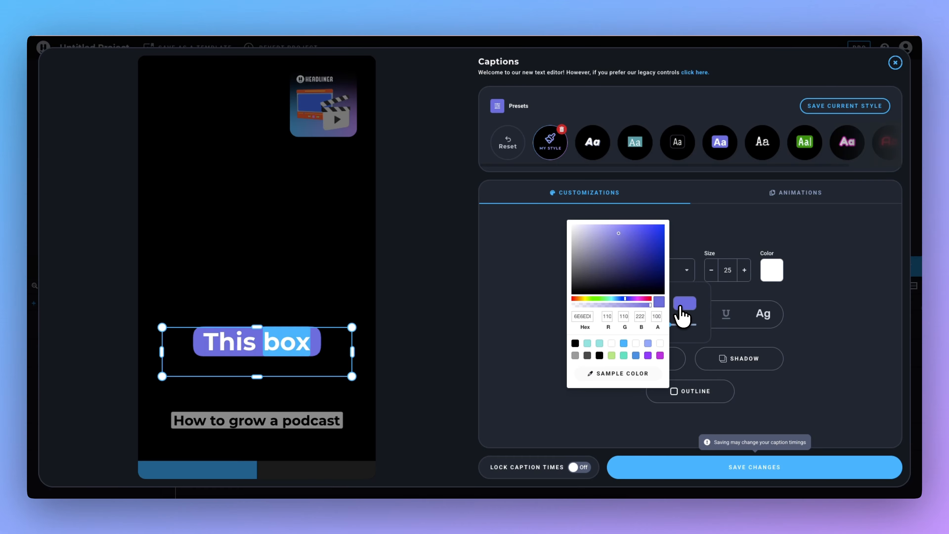
pyautogui.click(576, 343)
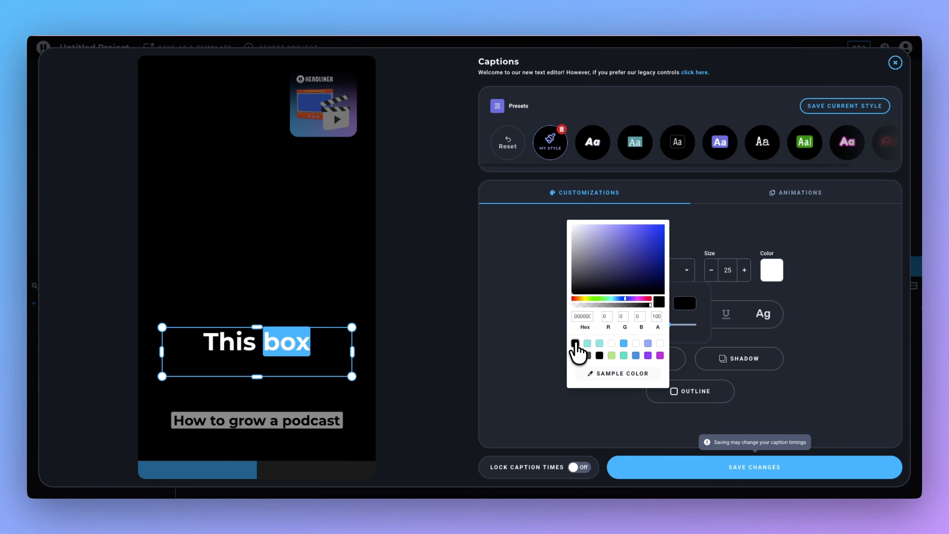
pyautogui.moveTo(647, 306); pyautogui.dragTo(639, 305)
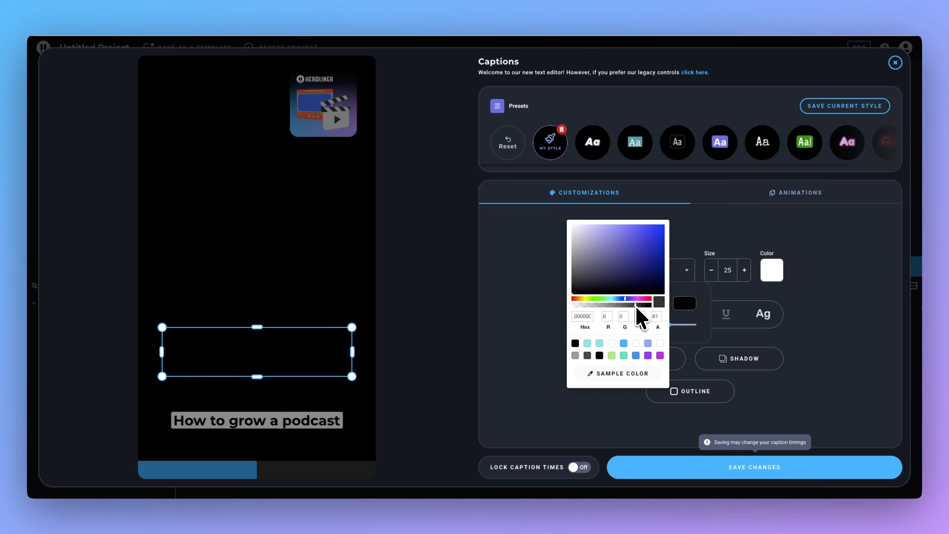
pyautogui.click(258, 431)
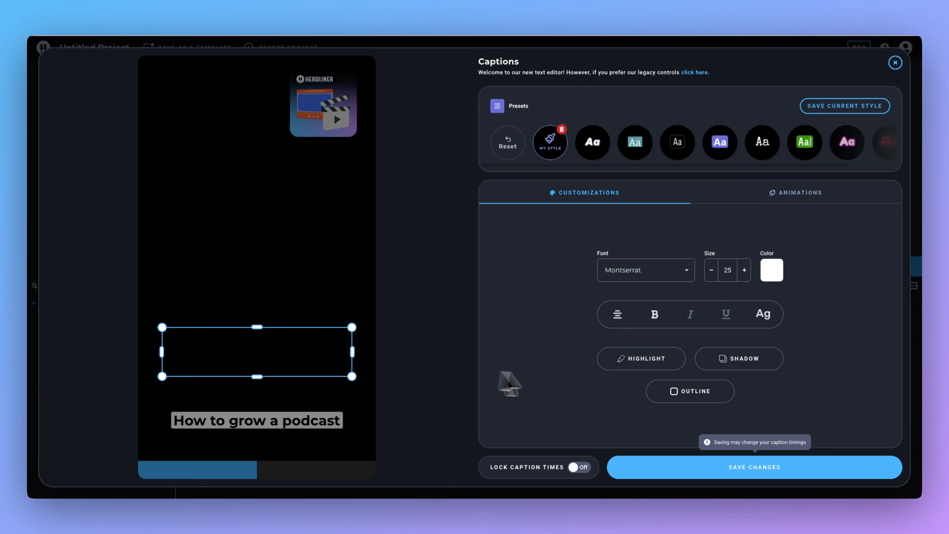
# Try the Karaoke text animation on the captions and switch them to the Line by Line animation
pyautogui.click(785, 198)
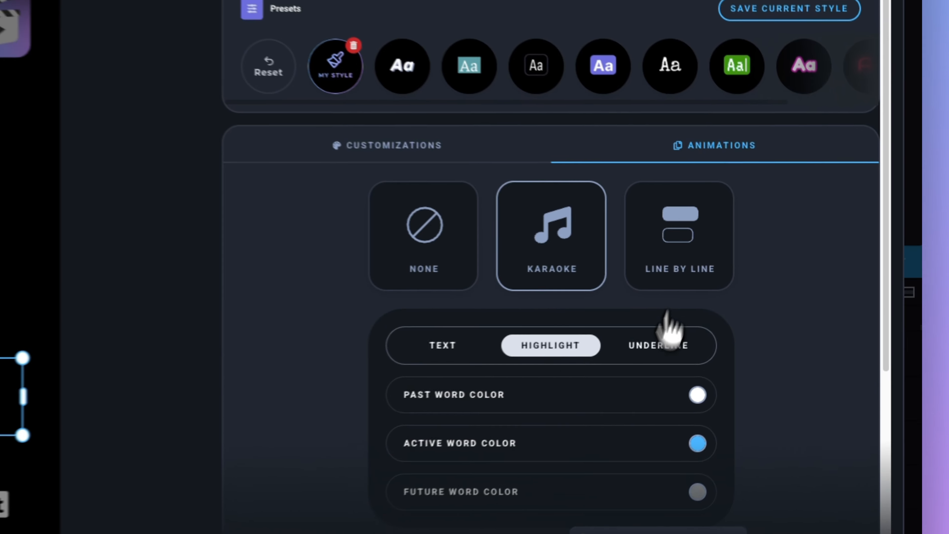
pyautogui.click(606, 323)
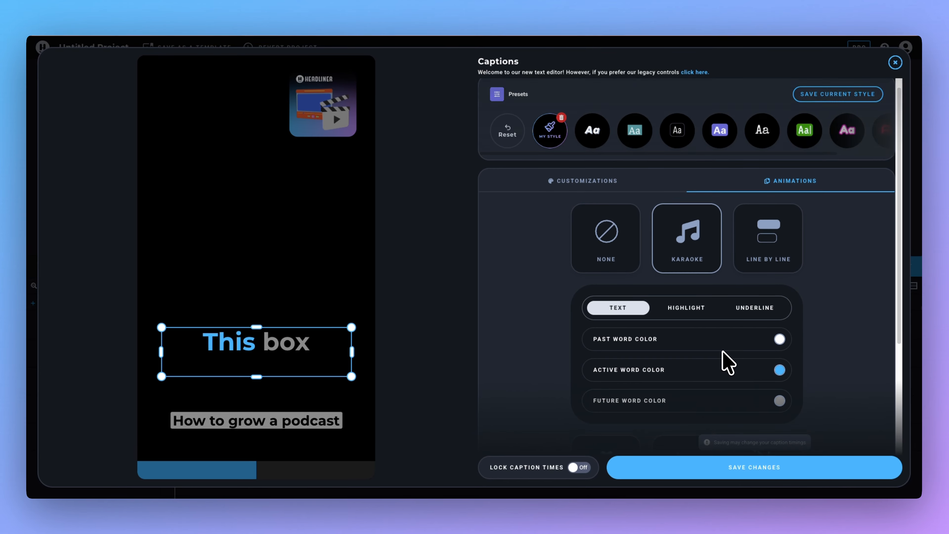
pyautogui.click(770, 258)
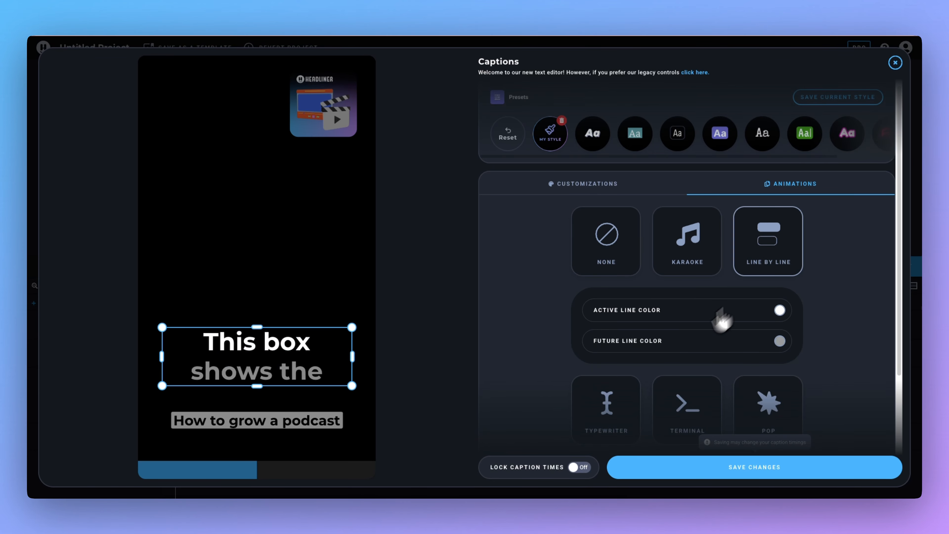
pyautogui.scroll(-3, 600, 375)
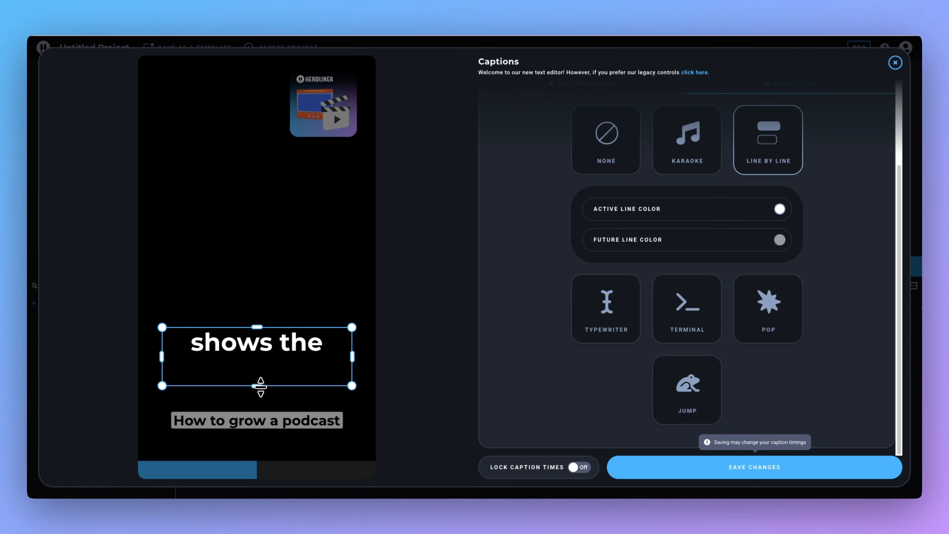
# Make the caption box slightly taller and nudge it up above the title
pyautogui.moveTo(261, 386); pyautogui.dragTo(260, 394)
pyautogui.scroll(2, 700, 212)
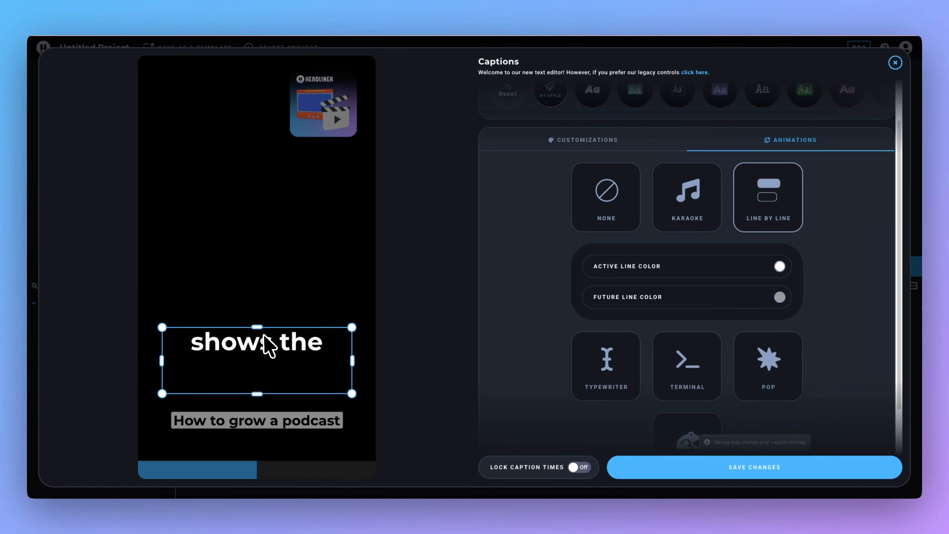
pyautogui.moveTo(264, 329); pyautogui.dragTo(264, 326)
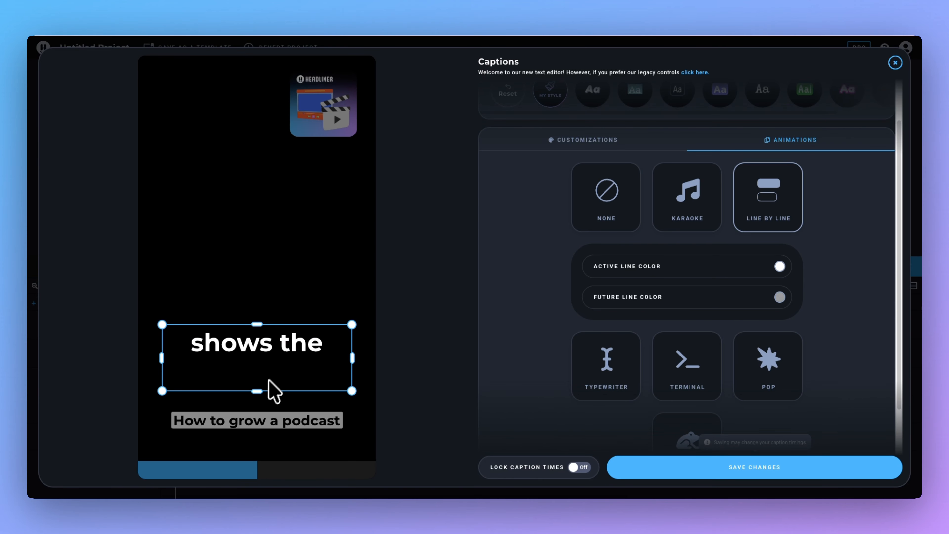
pyautogui.scroll(-2, 511, 431)
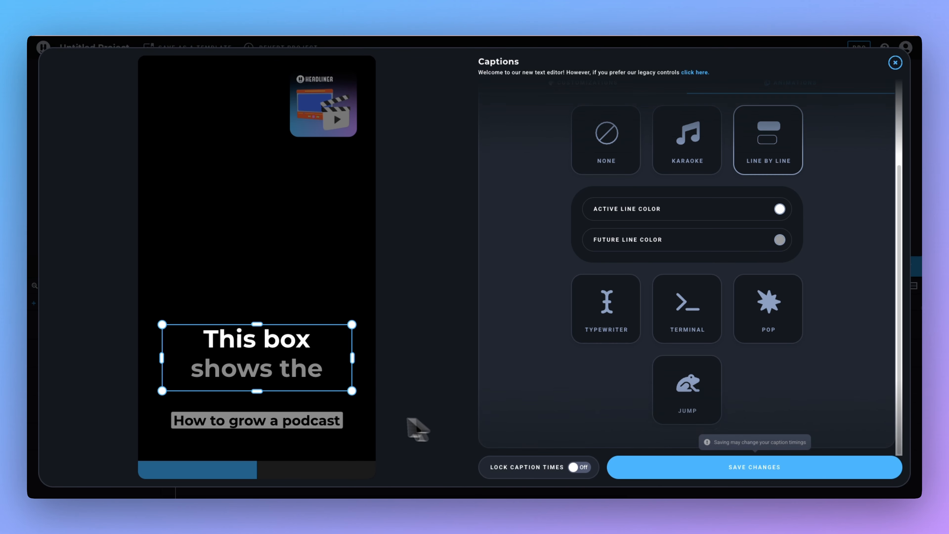
# Save the caption style changes and play back the first few seconds of the video
pyautogui.click(712, 472)
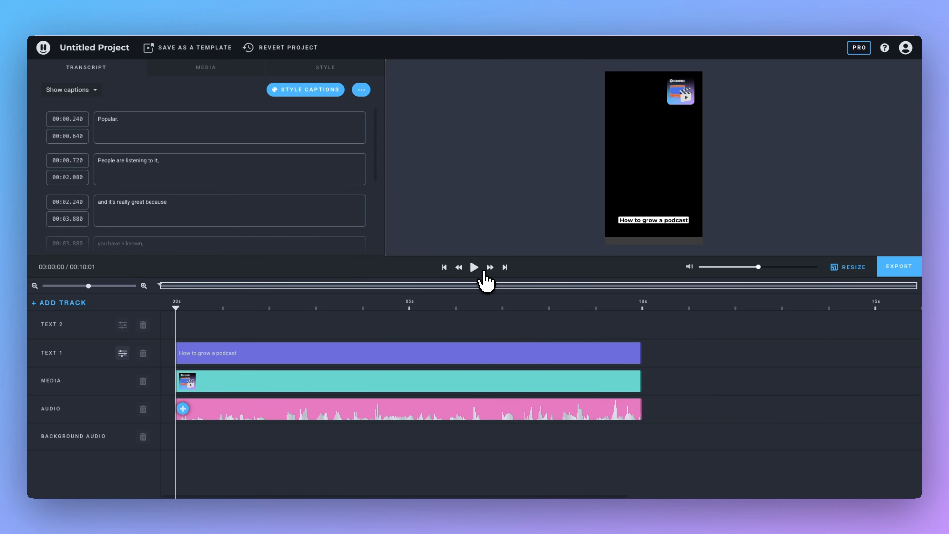
pyautogui.click(473, 268)
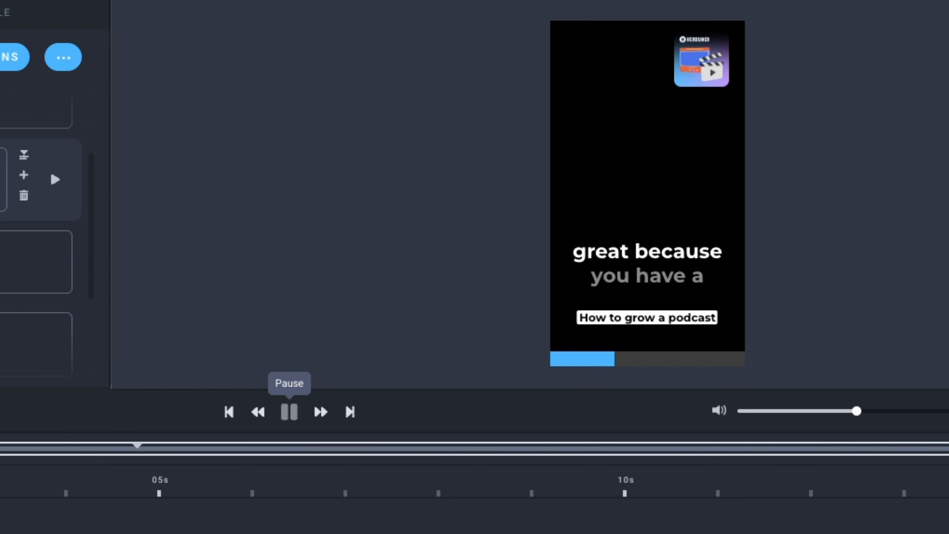
pyautogui.click(290, 413)
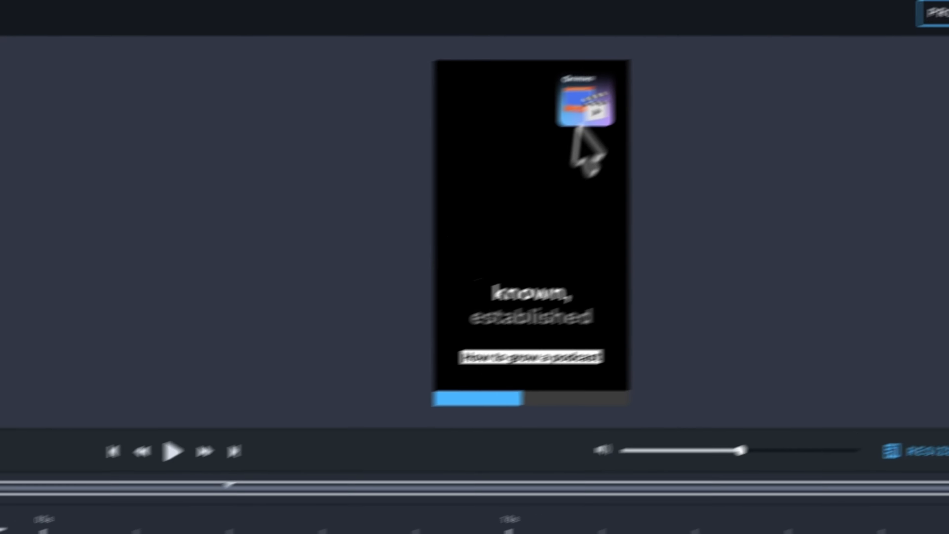